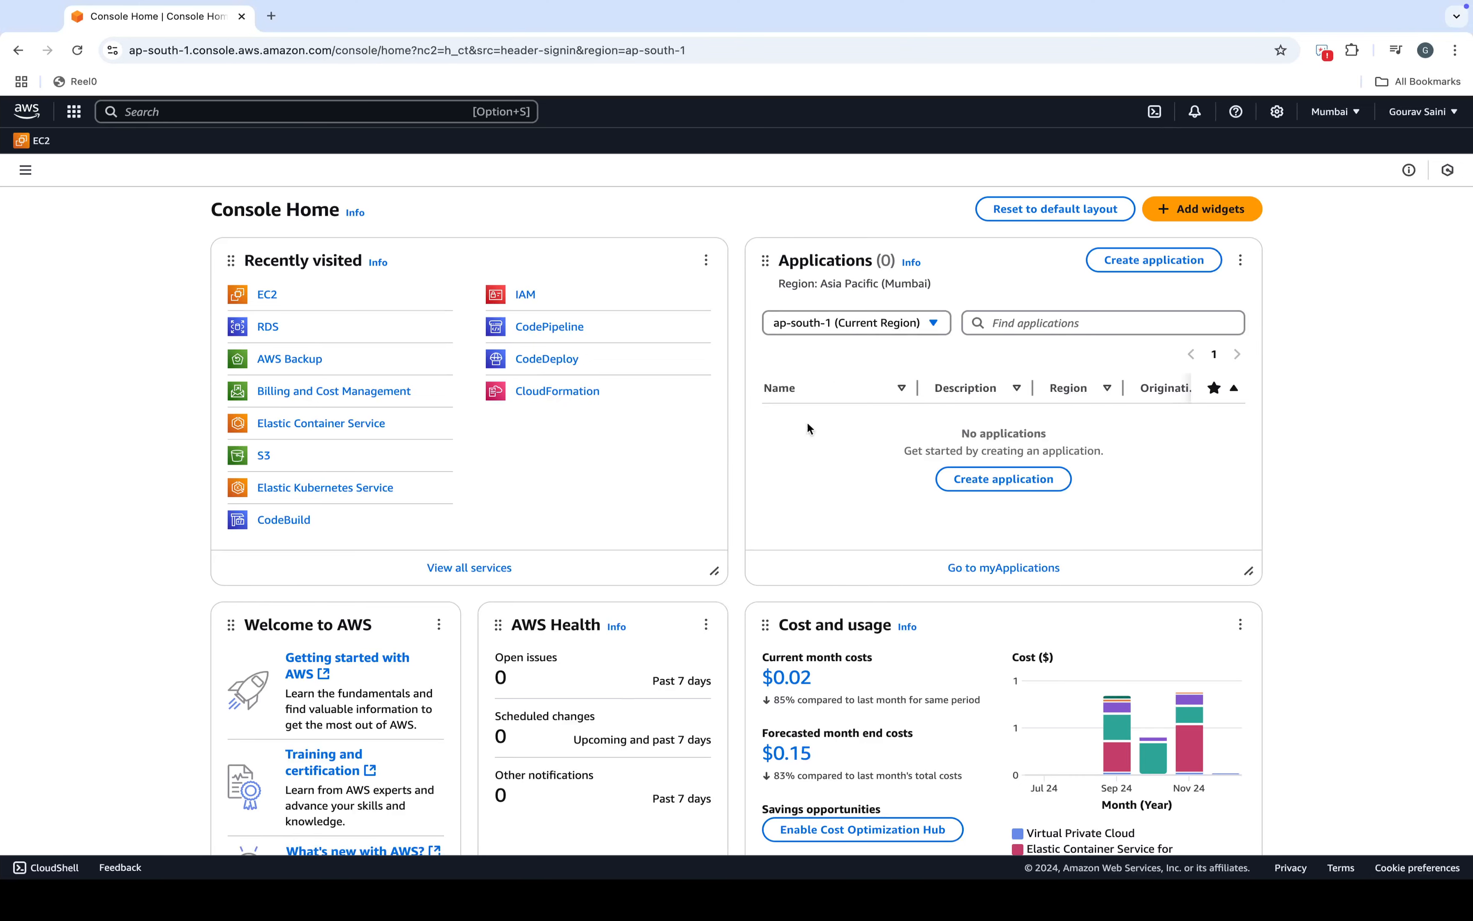
Step: Open the RDS service and view its list of DB instances in the Mumbai region
{"action": "left_click", "coordinate": [268, 327]}
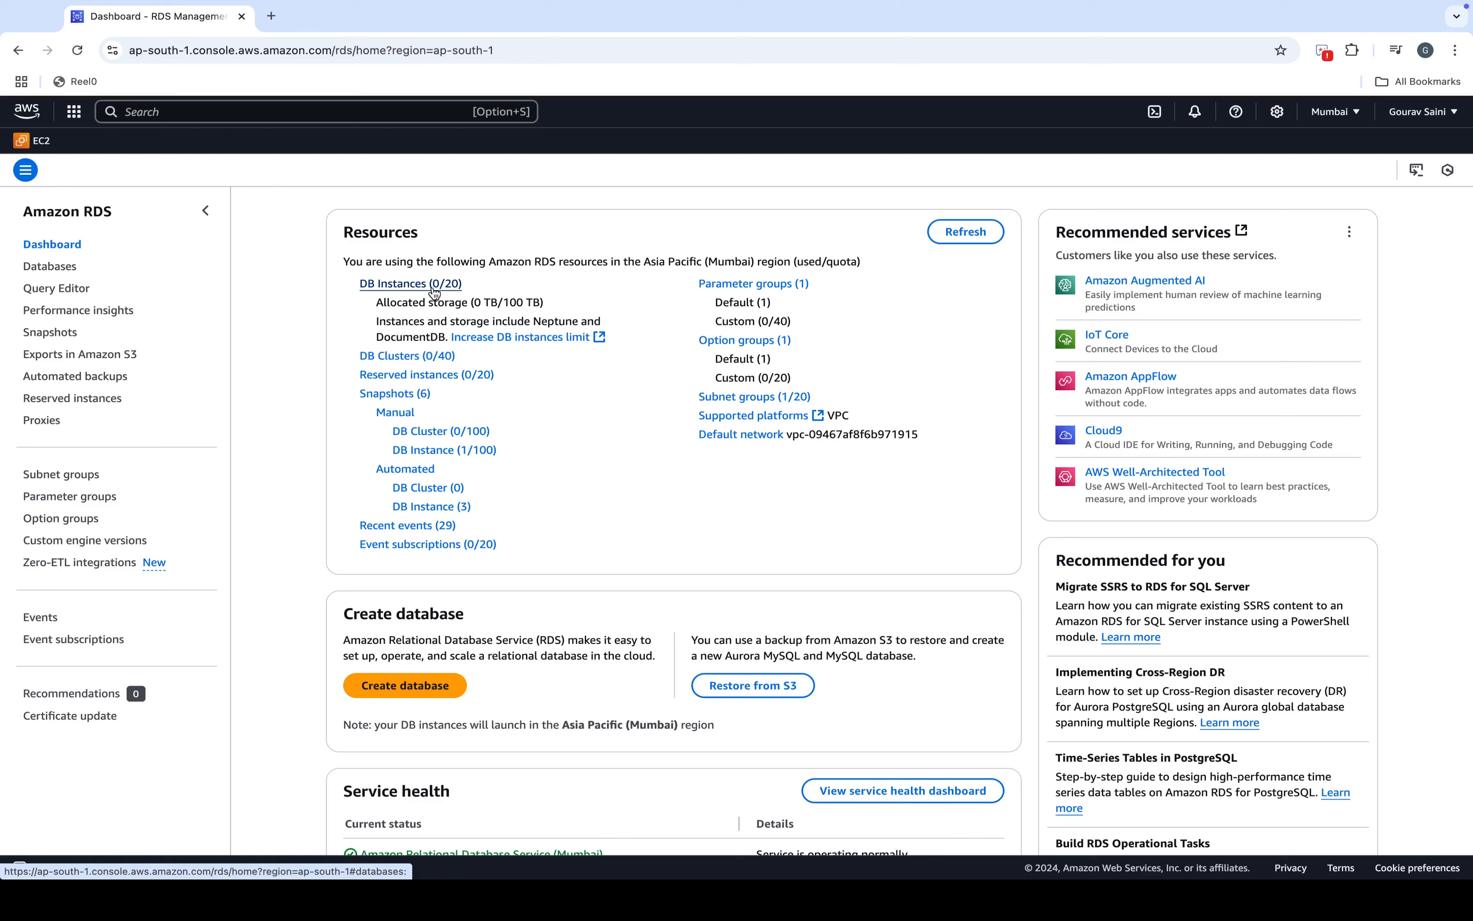
{"action": "left_click", "coordinate": [399, 283]}
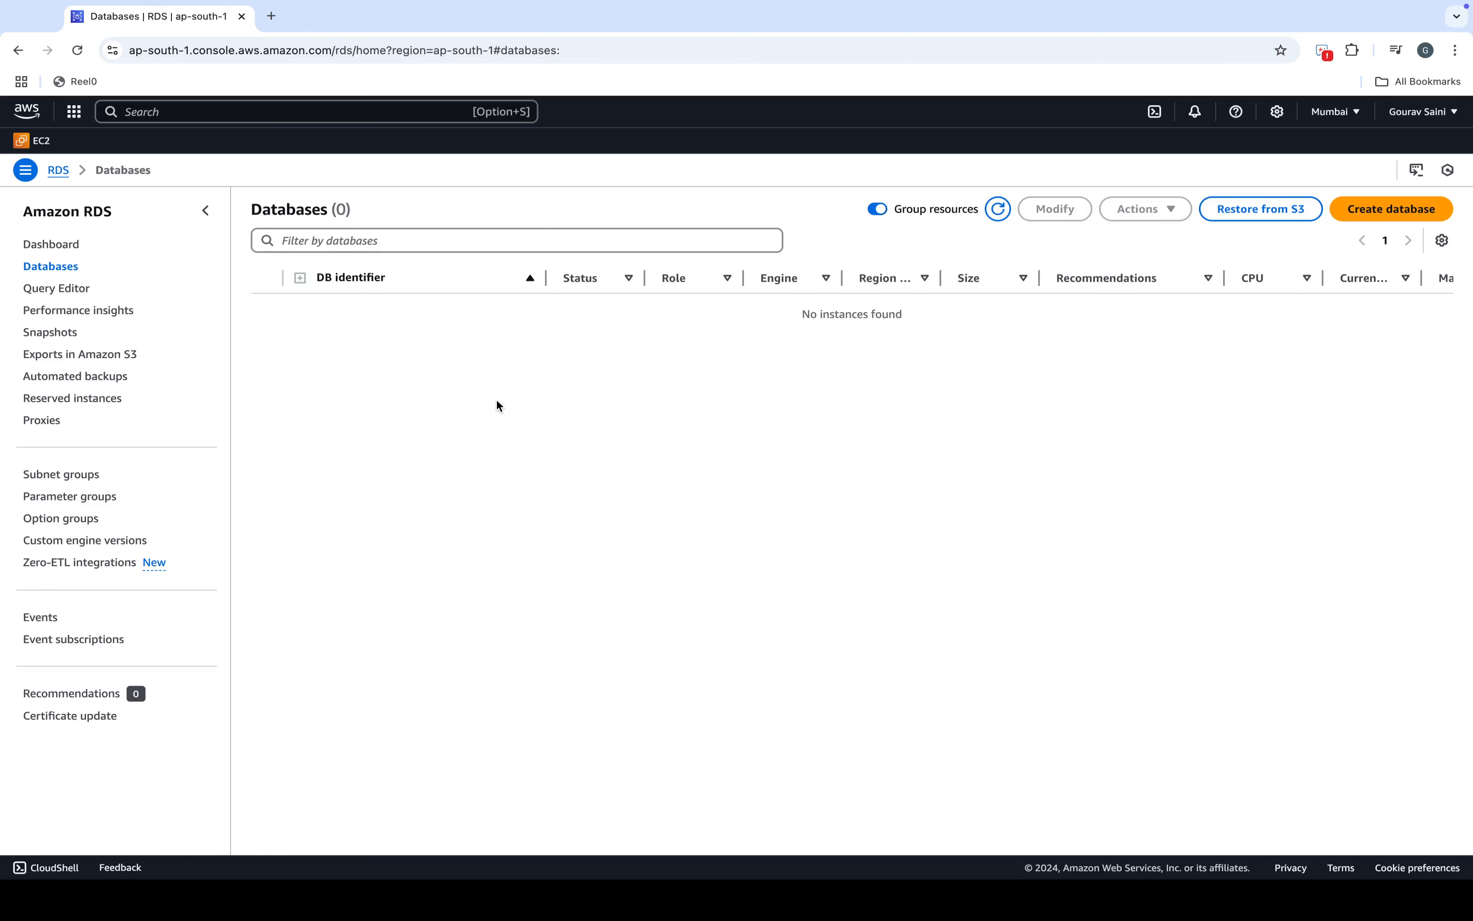
Step: Search the console's services for "aws backup" and open AWS Backup
{"action": "left_click", "coordinate": [311, 105]}
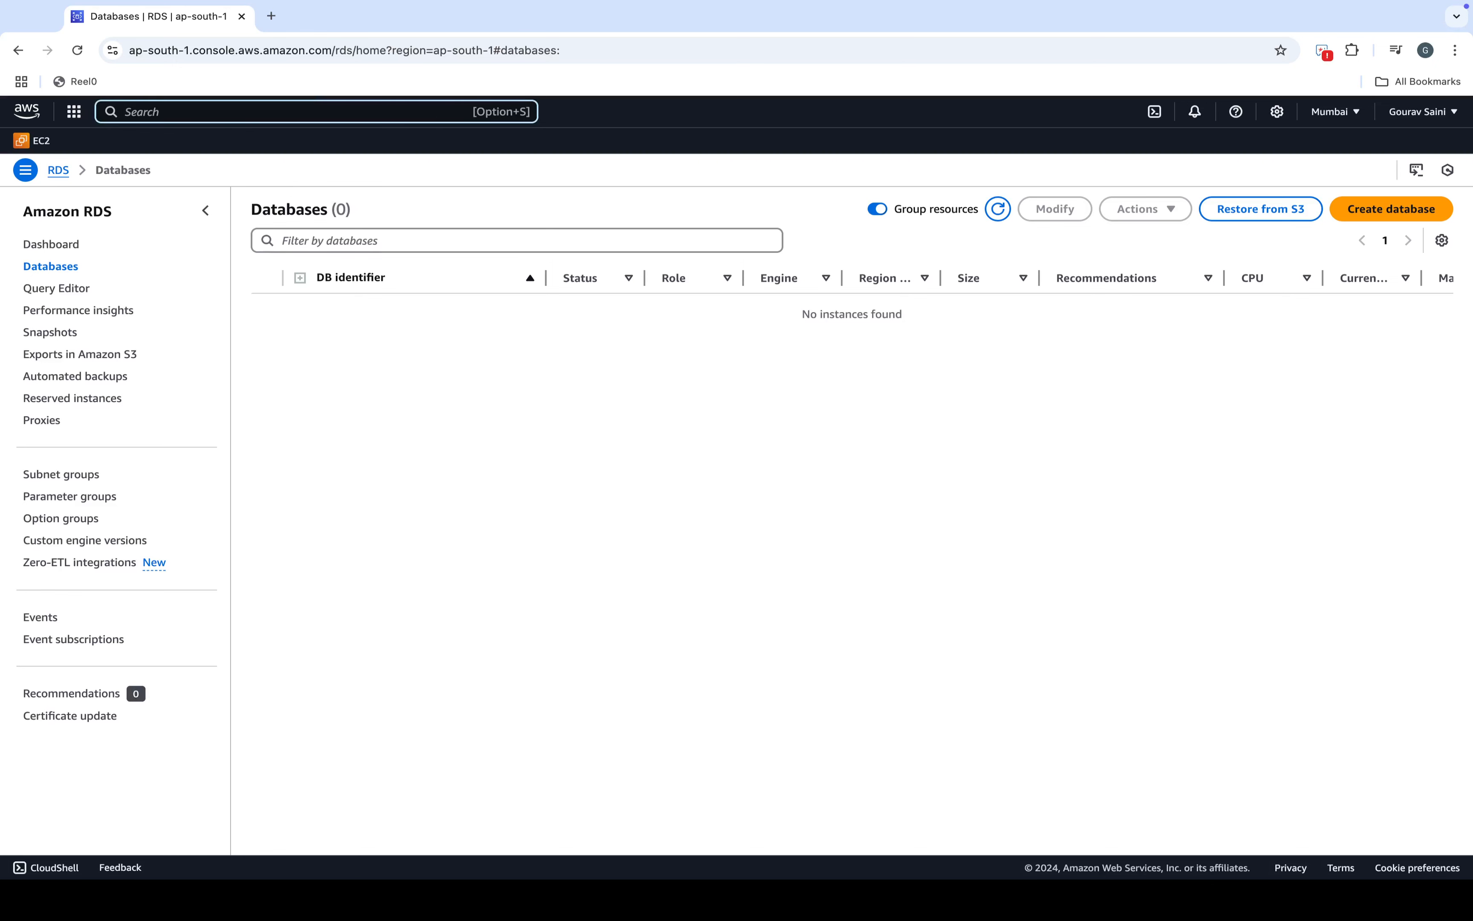
{"action": "type", "text": "aws-PCA"}
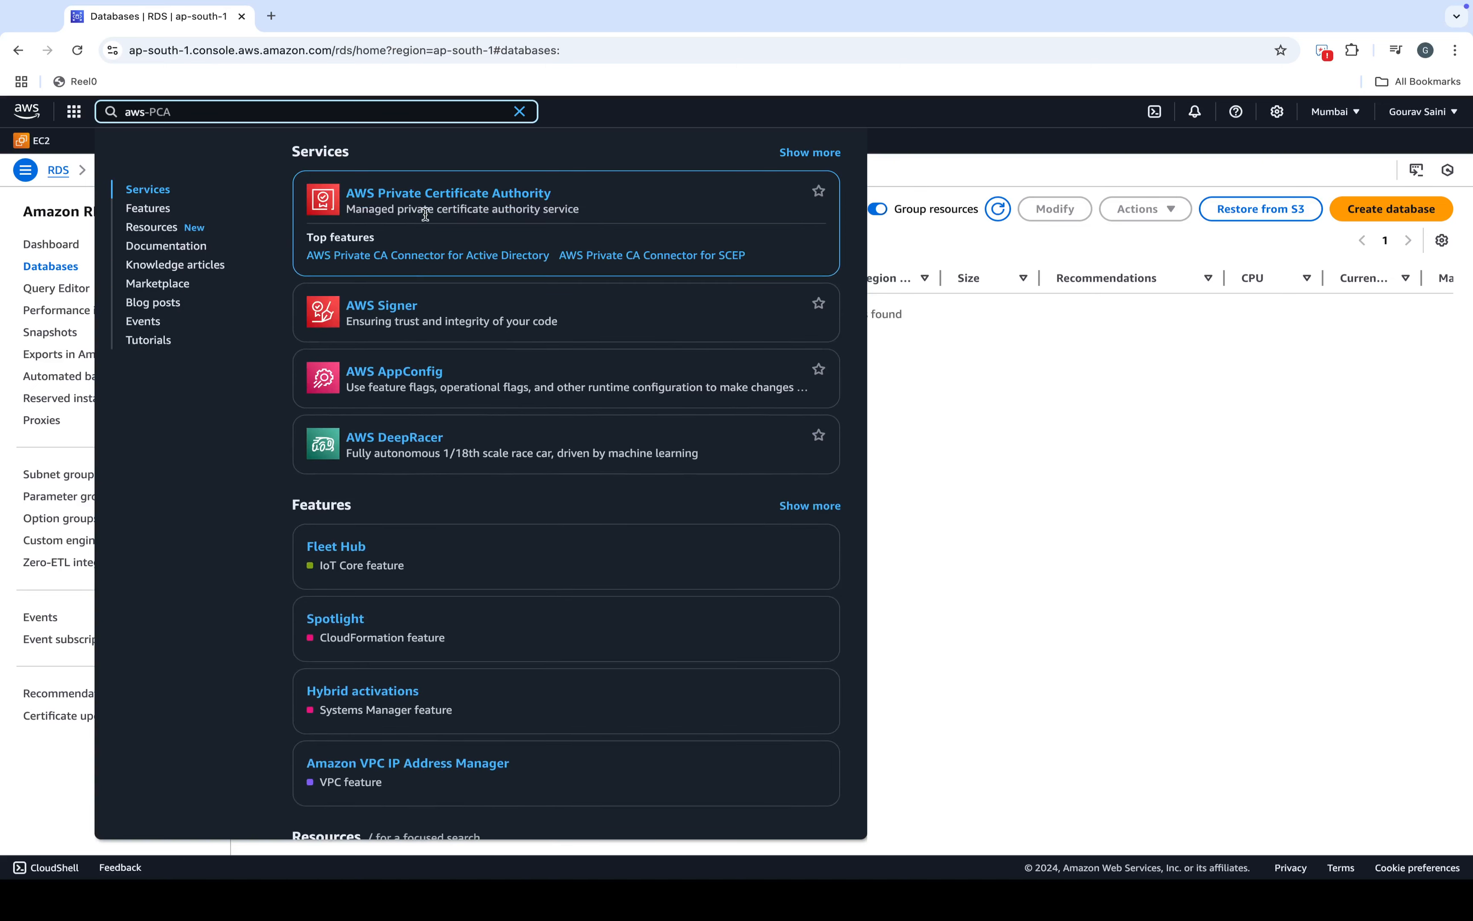
{"action": "key", "text": "BackSpace"}
{"action": "key", "text": "BackSpace"}
{"action": "key", "text": "BackSpace"}
{"action": "key", "text": "BackSpace"}
{"action": "type", "text": "ba"}
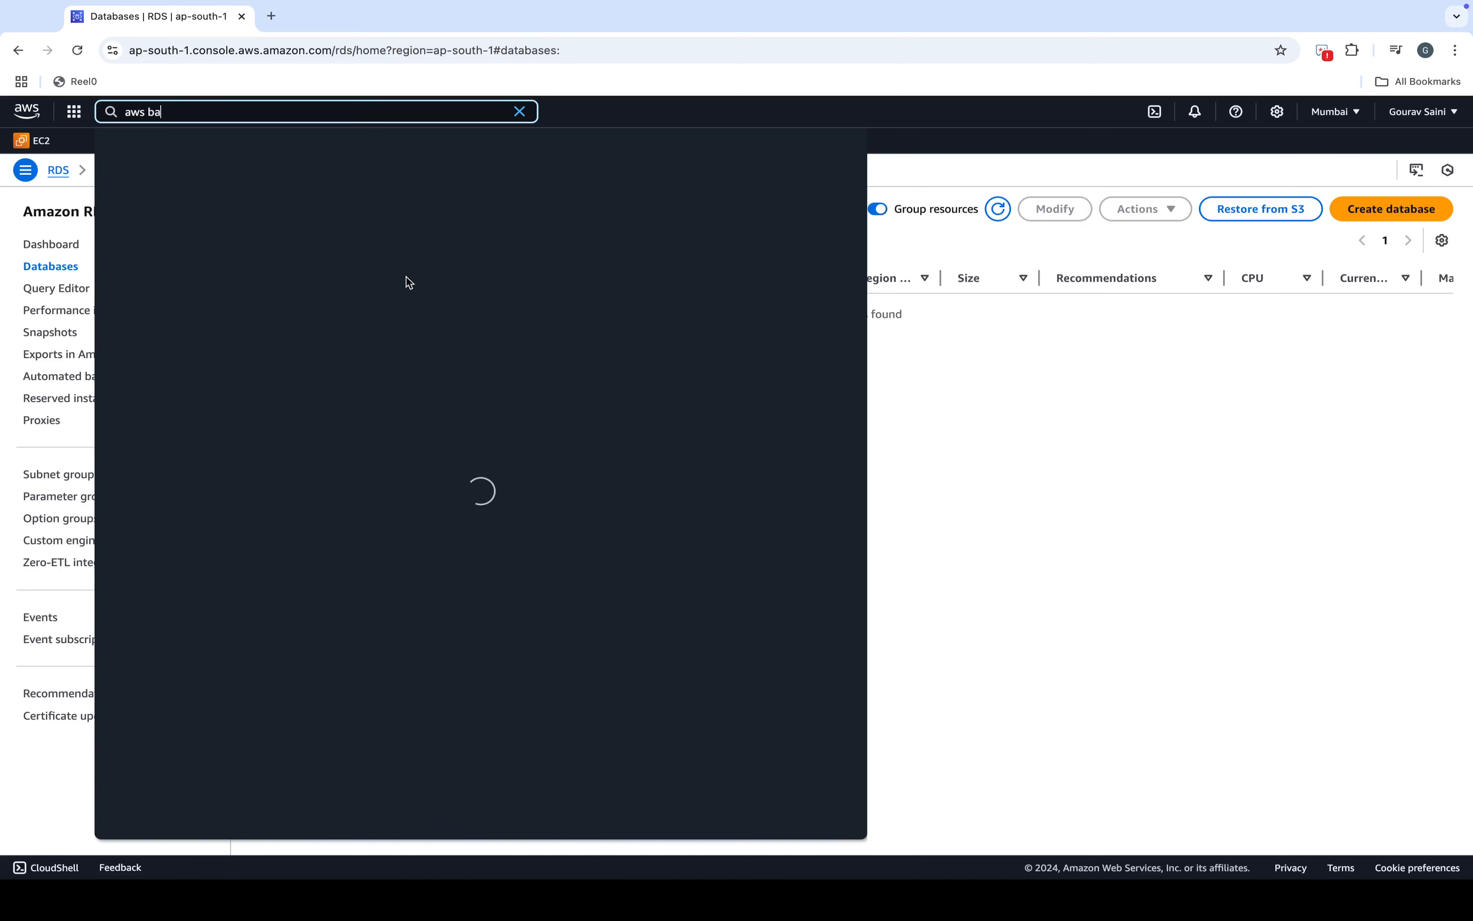
{"action": "type", "text": "ckup"}
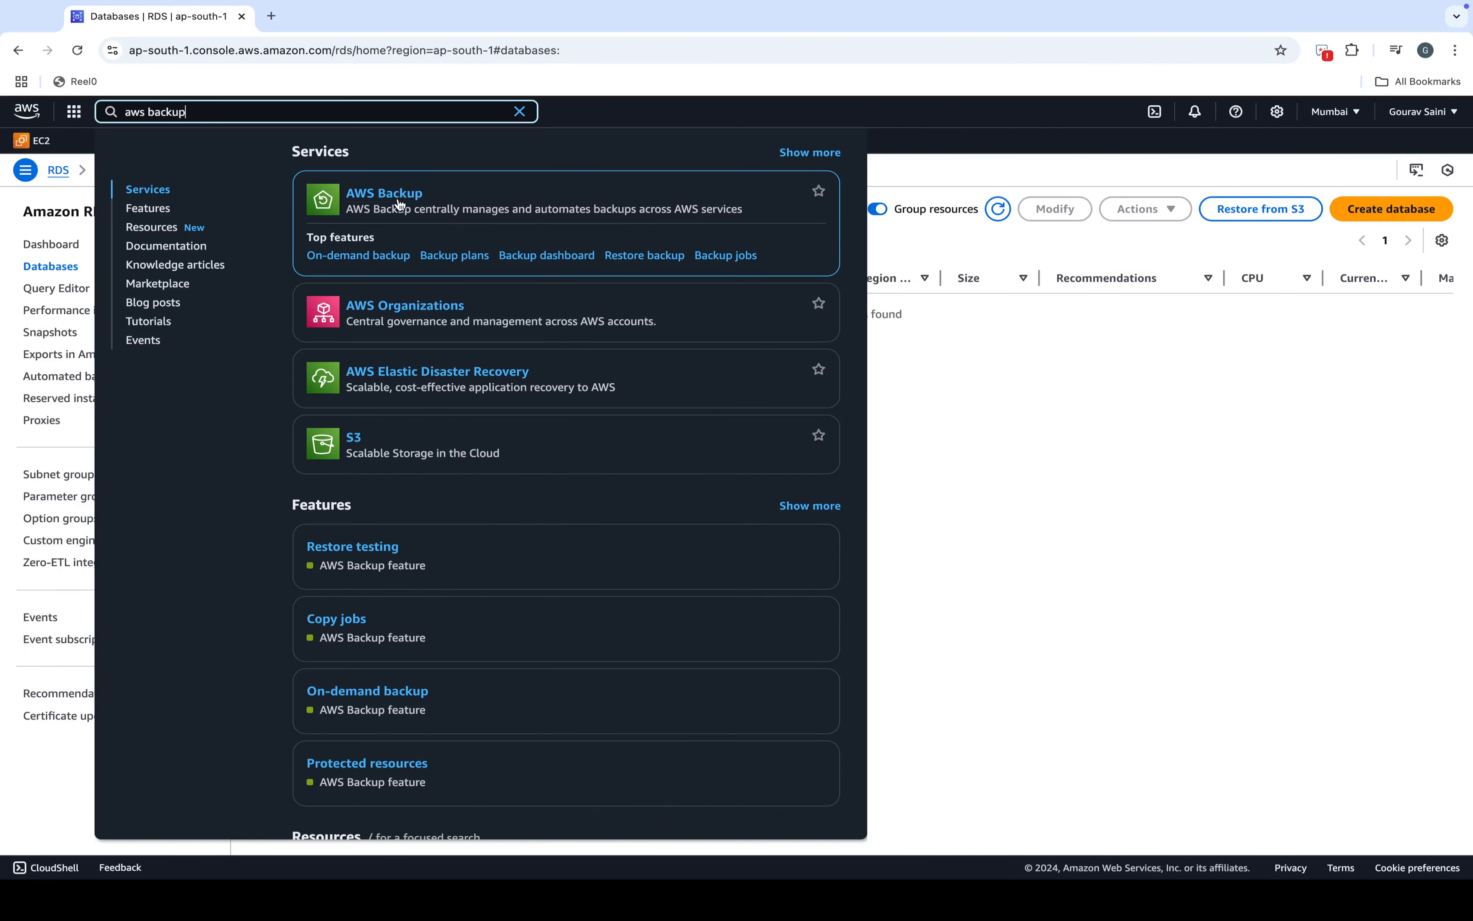
{"action": "left_click", "coordinate": [398, 202]}
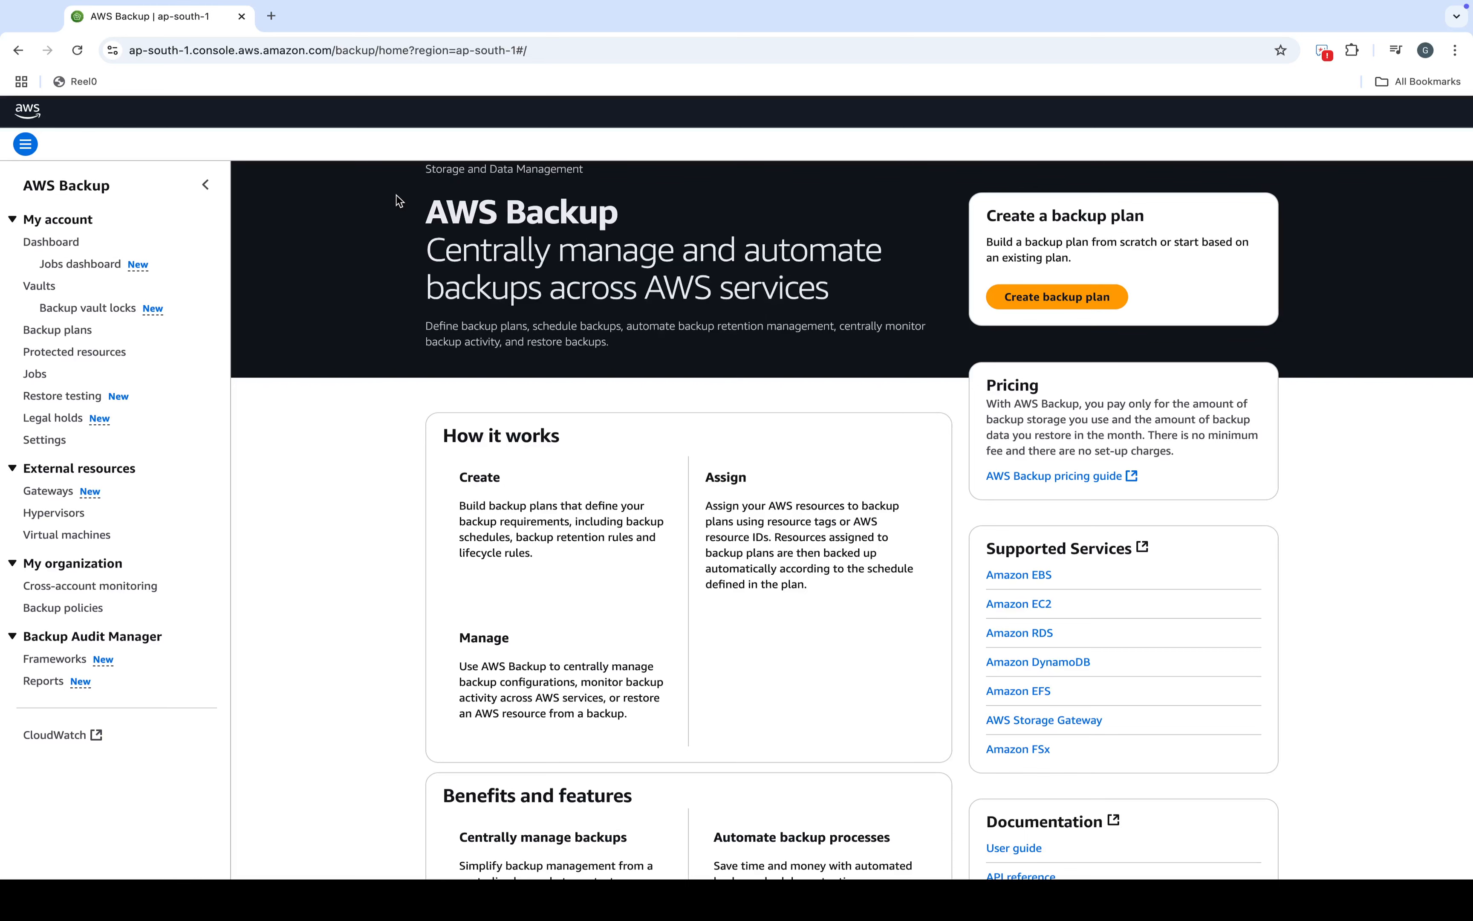
Step: Open the protected resource database-1 and start a restore from its recovery point created December 4, 2024 at 12:15:21
{"action": "left_click", "coordinate": [82, 379]}
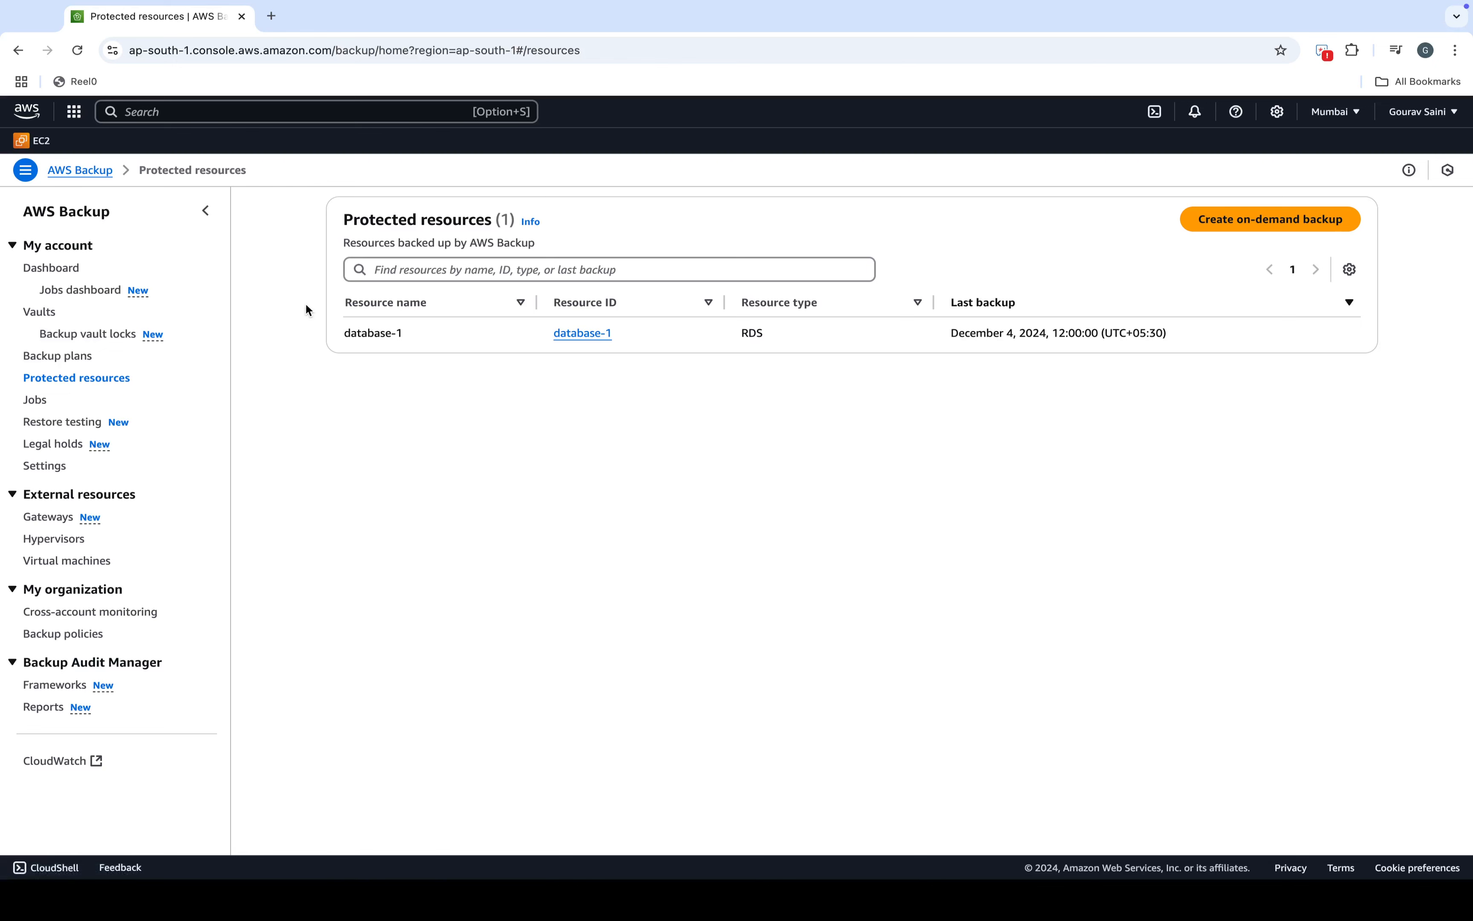
{"action": "left_click", "coordinate": [598, 333]}
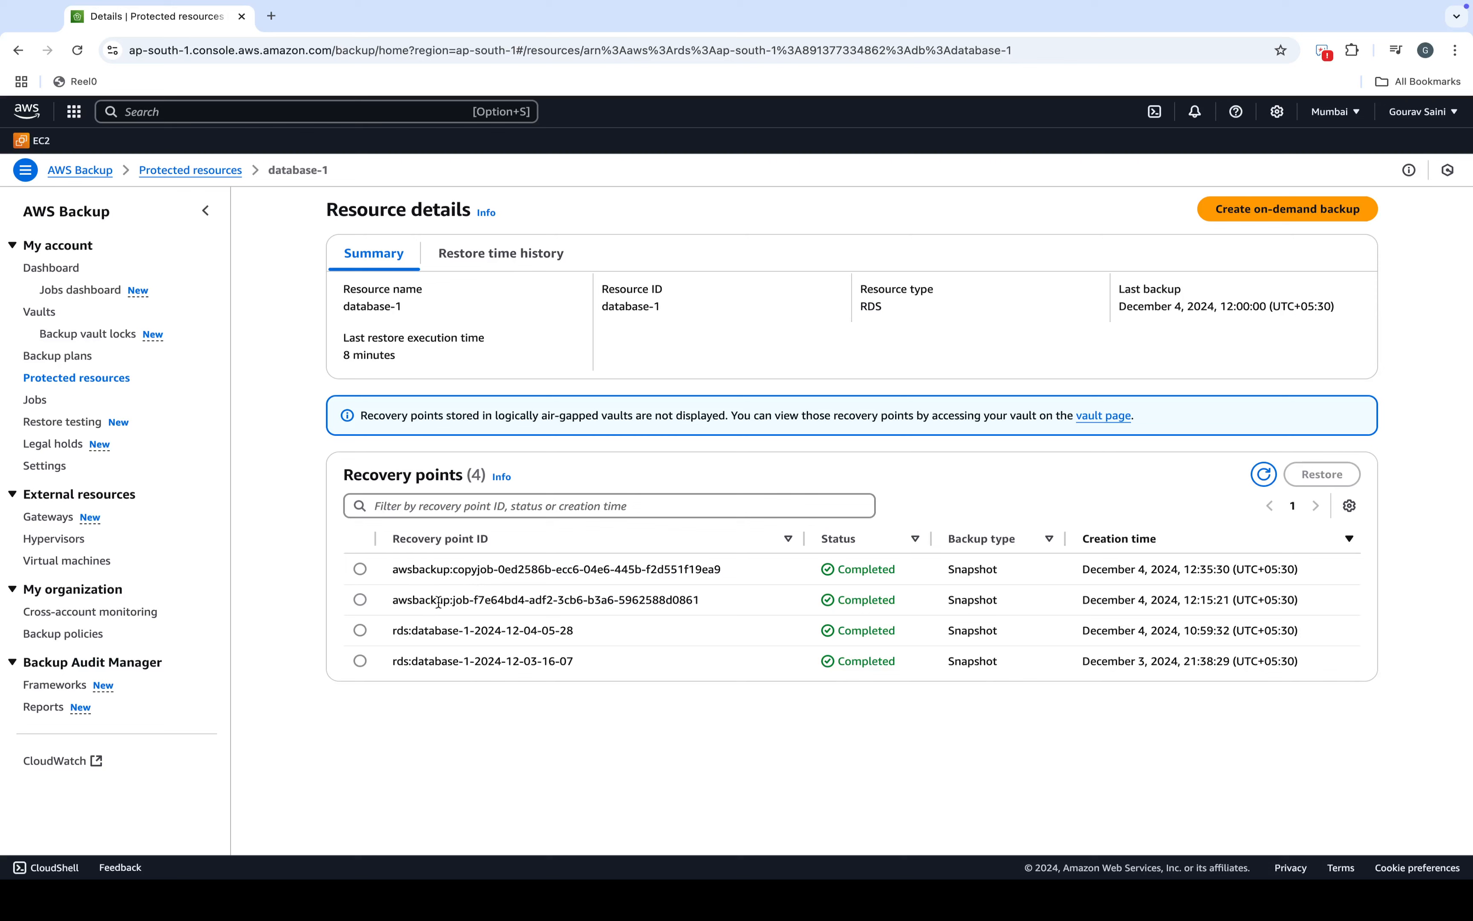
{"action": "left_click", "coordinate": [360, 600]}
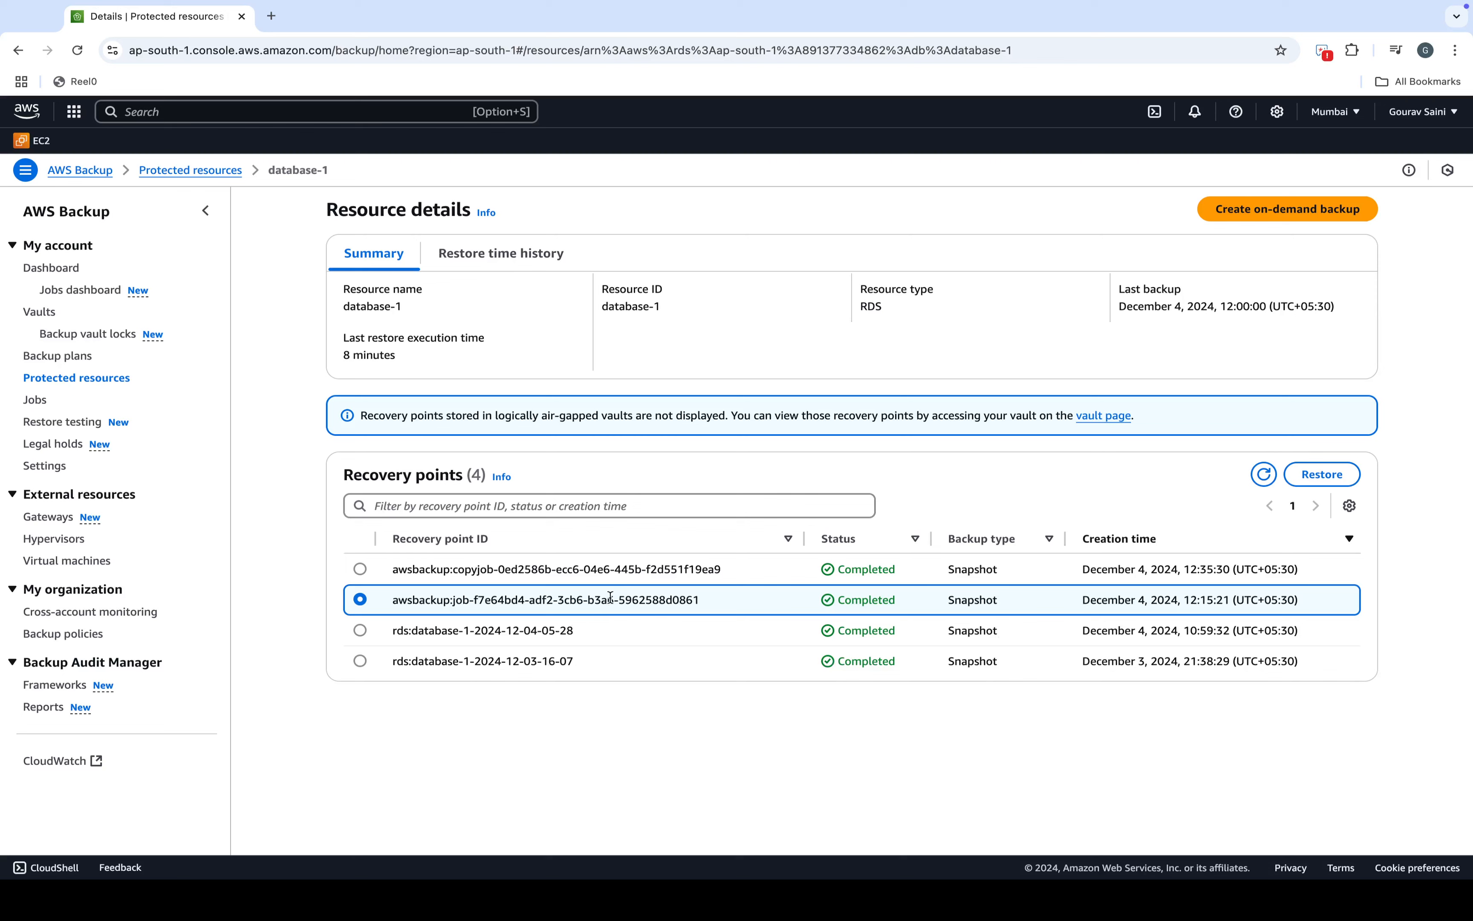
{"action": "left_click", "coordinate": [1314, 479]}
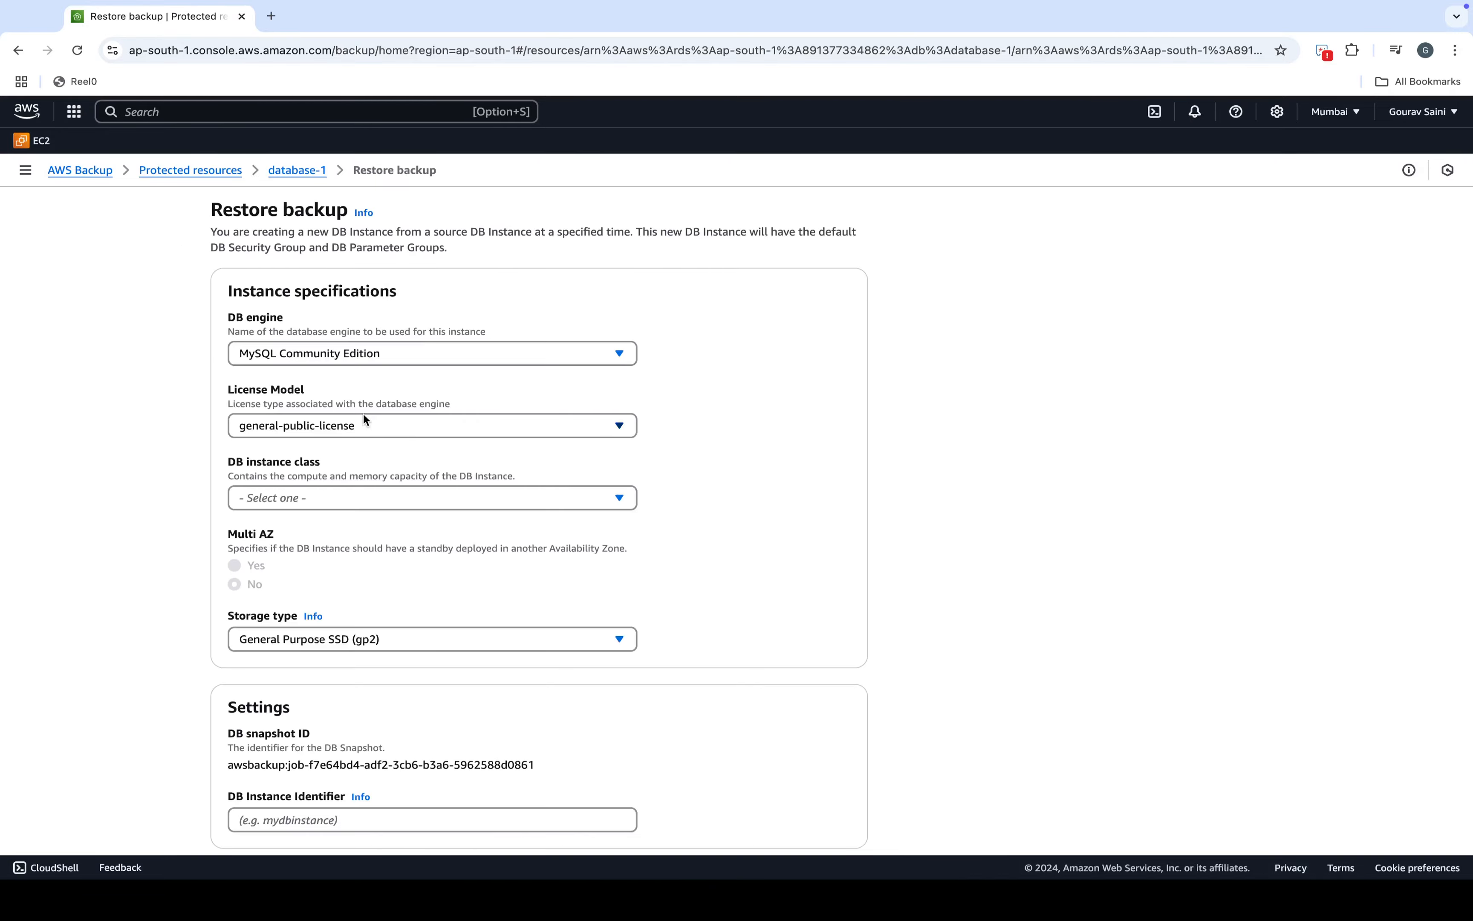
Step: Set public accessibility to Yes for the restored instance, review the remaining restore options, and try to submit the restore
{"action": "scroll", "coordinate": [359, 398], "scroll_direction": "down", "scroll_amount": 5}
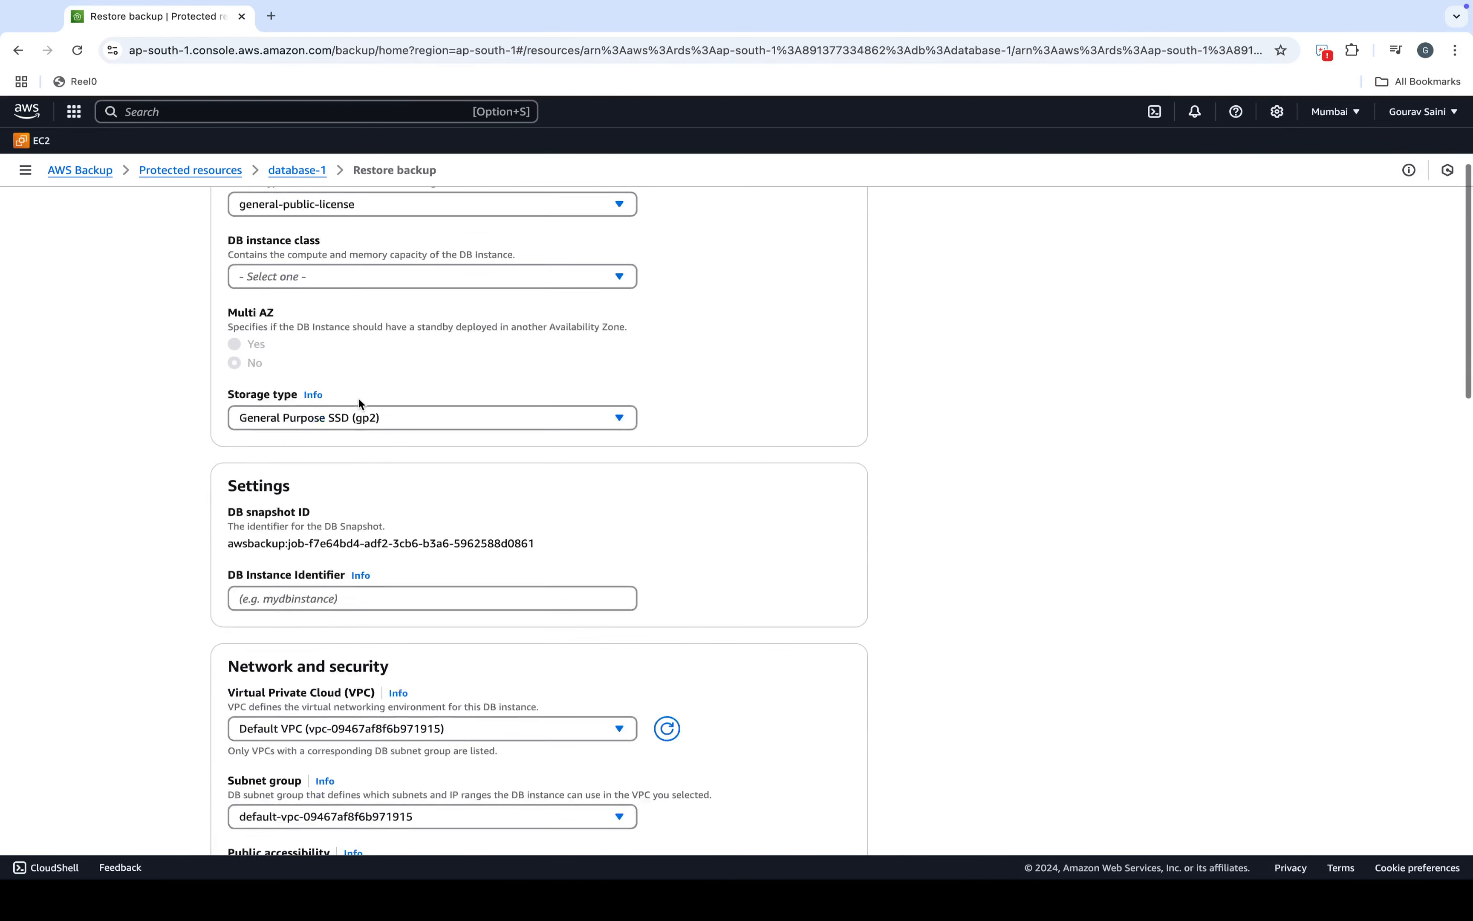
{"action": "scroll", "coordinate": [359, 400], "scroll_direction": "down", "scroll_amount": 7}
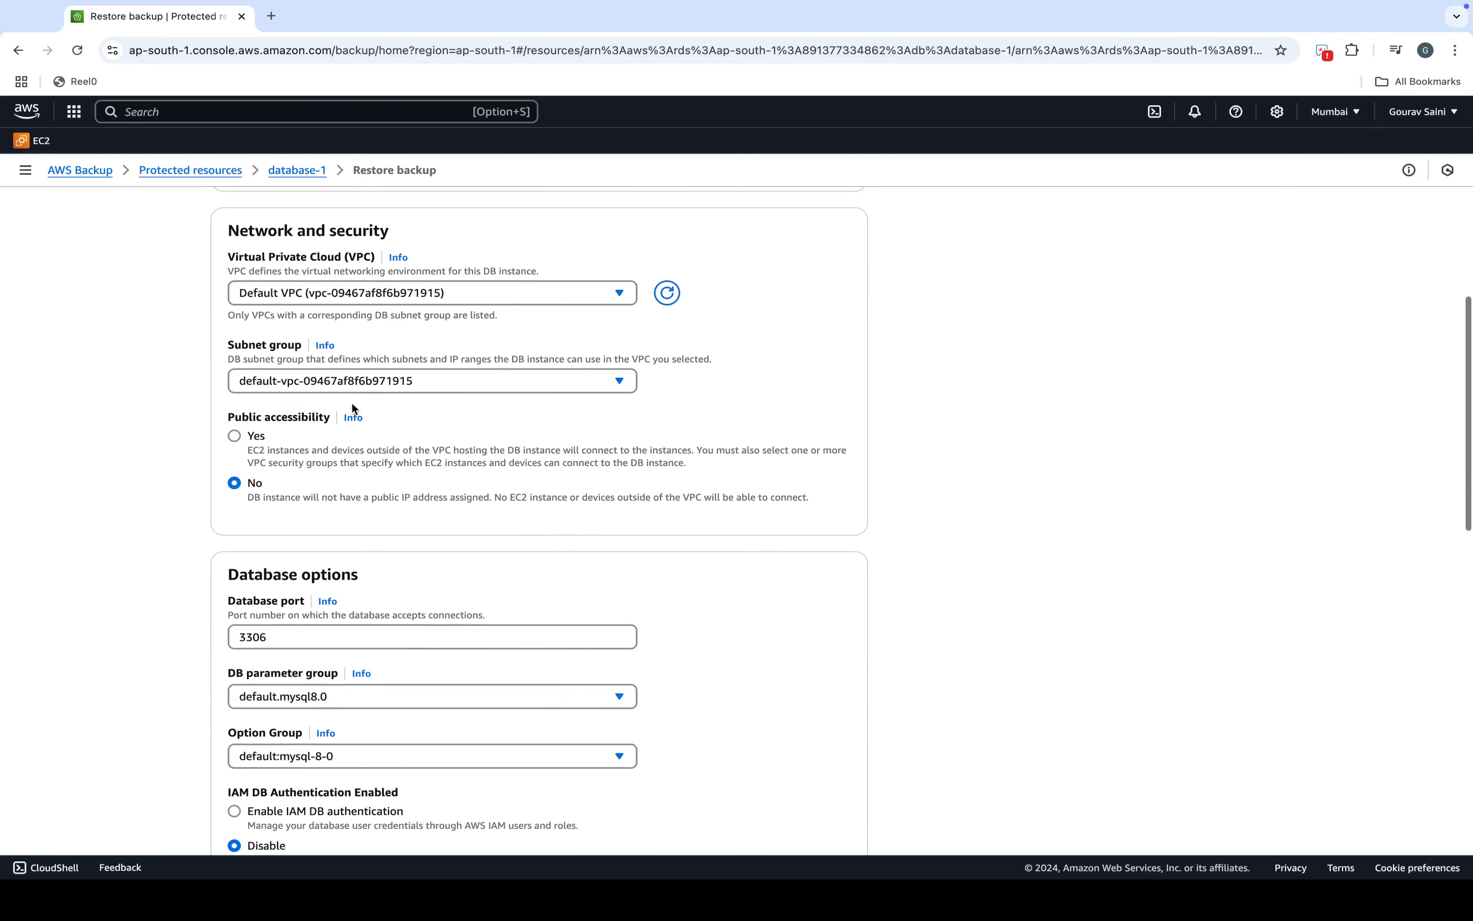
{"action": "left_click", "coordinate": [255, 438]}
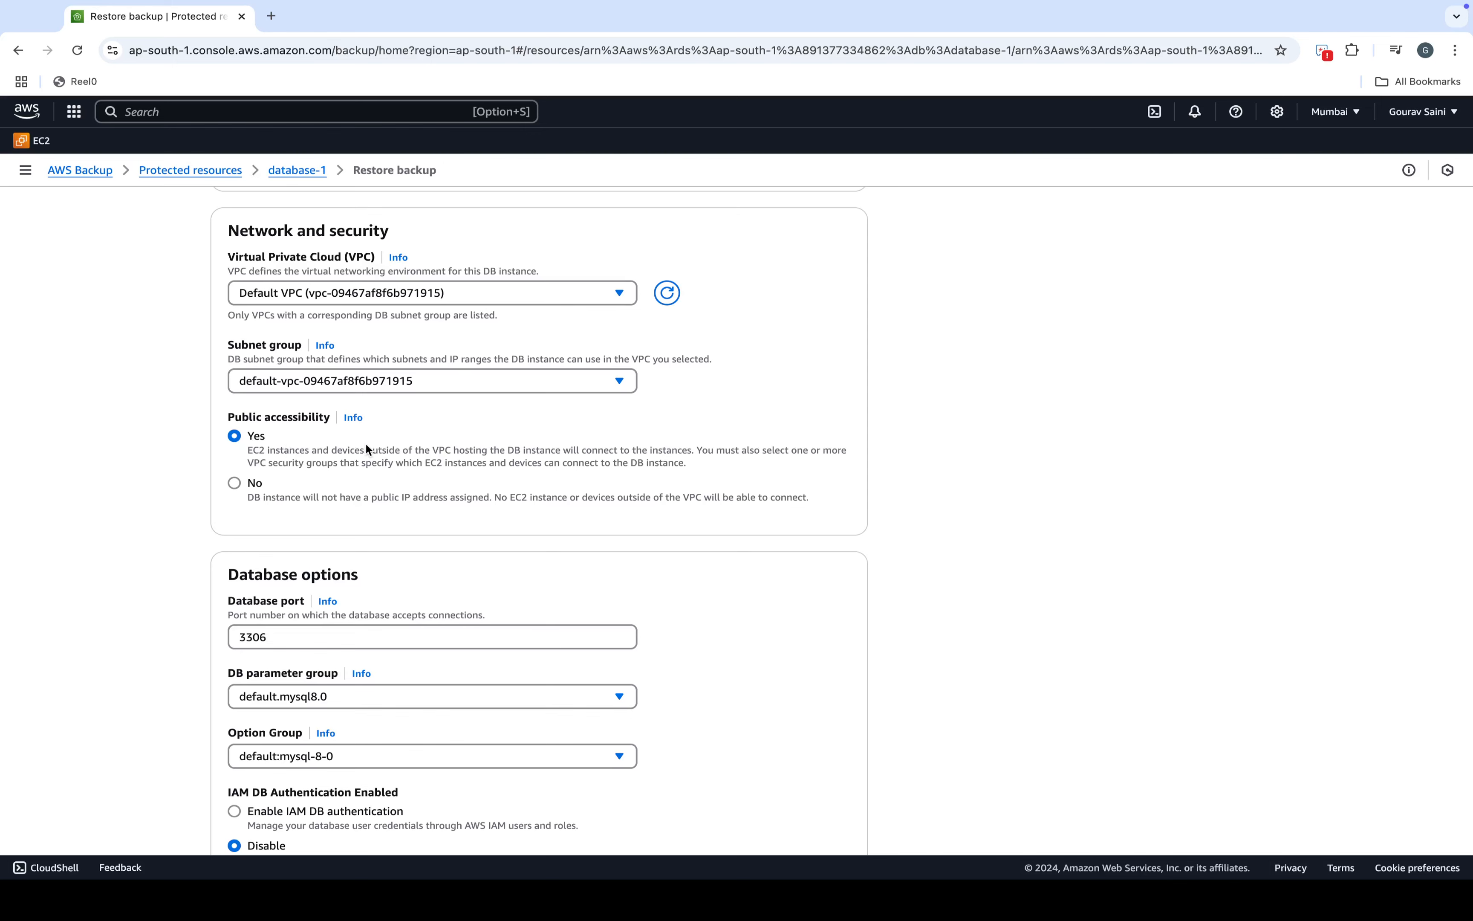
{"action": "scroll", "coordinate": [367, 450], "scroll_direction": "up", "scroll_amount": 12}
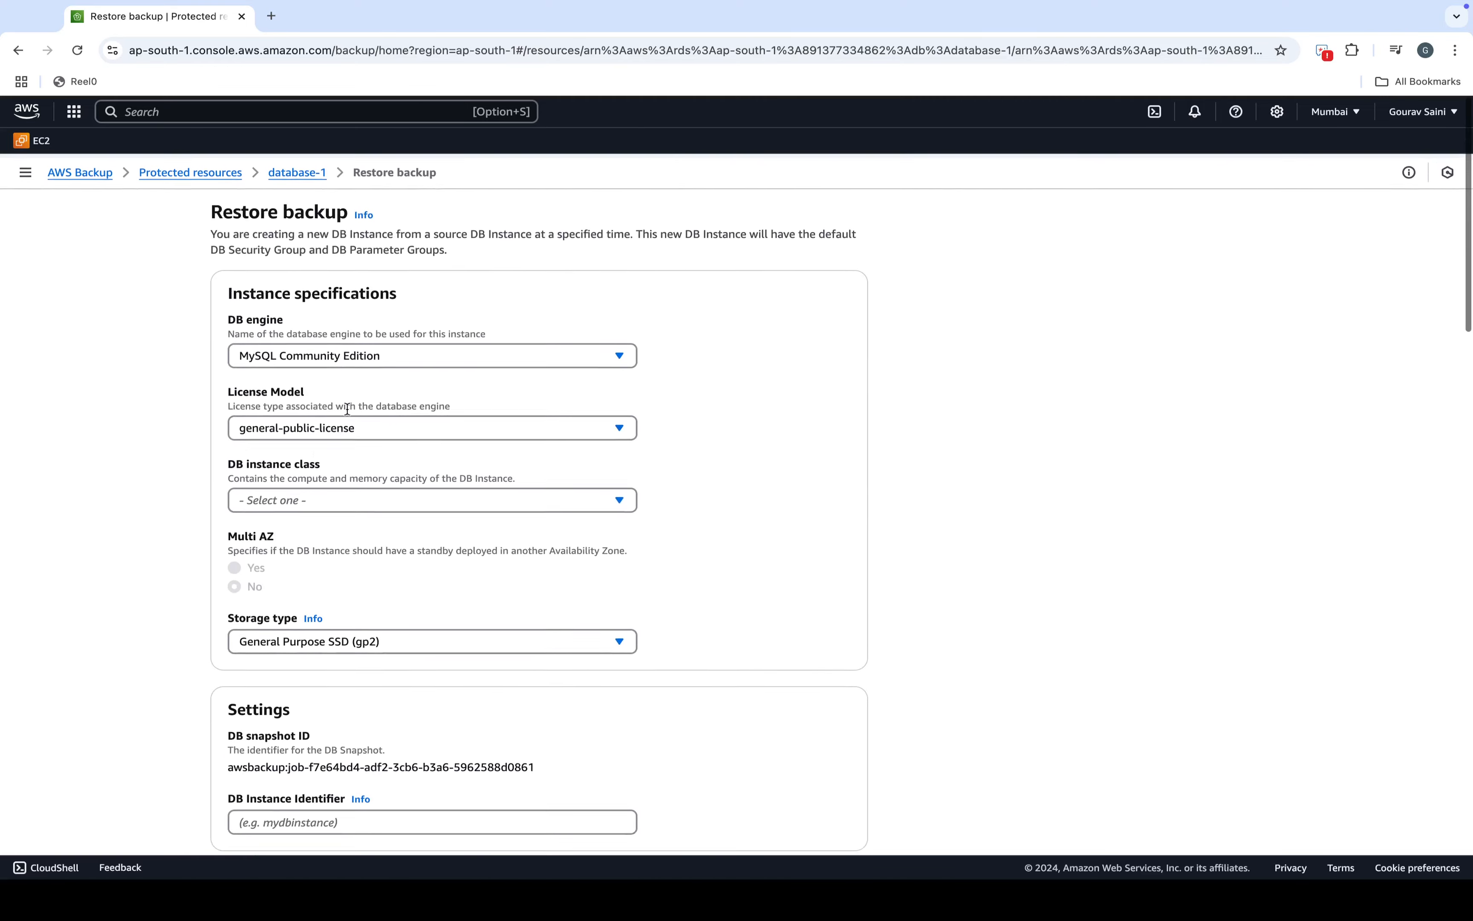
{"action": "scroll", "coordinate": [354, 519], "scroll_direction": "down", "scroll_amount": 14}
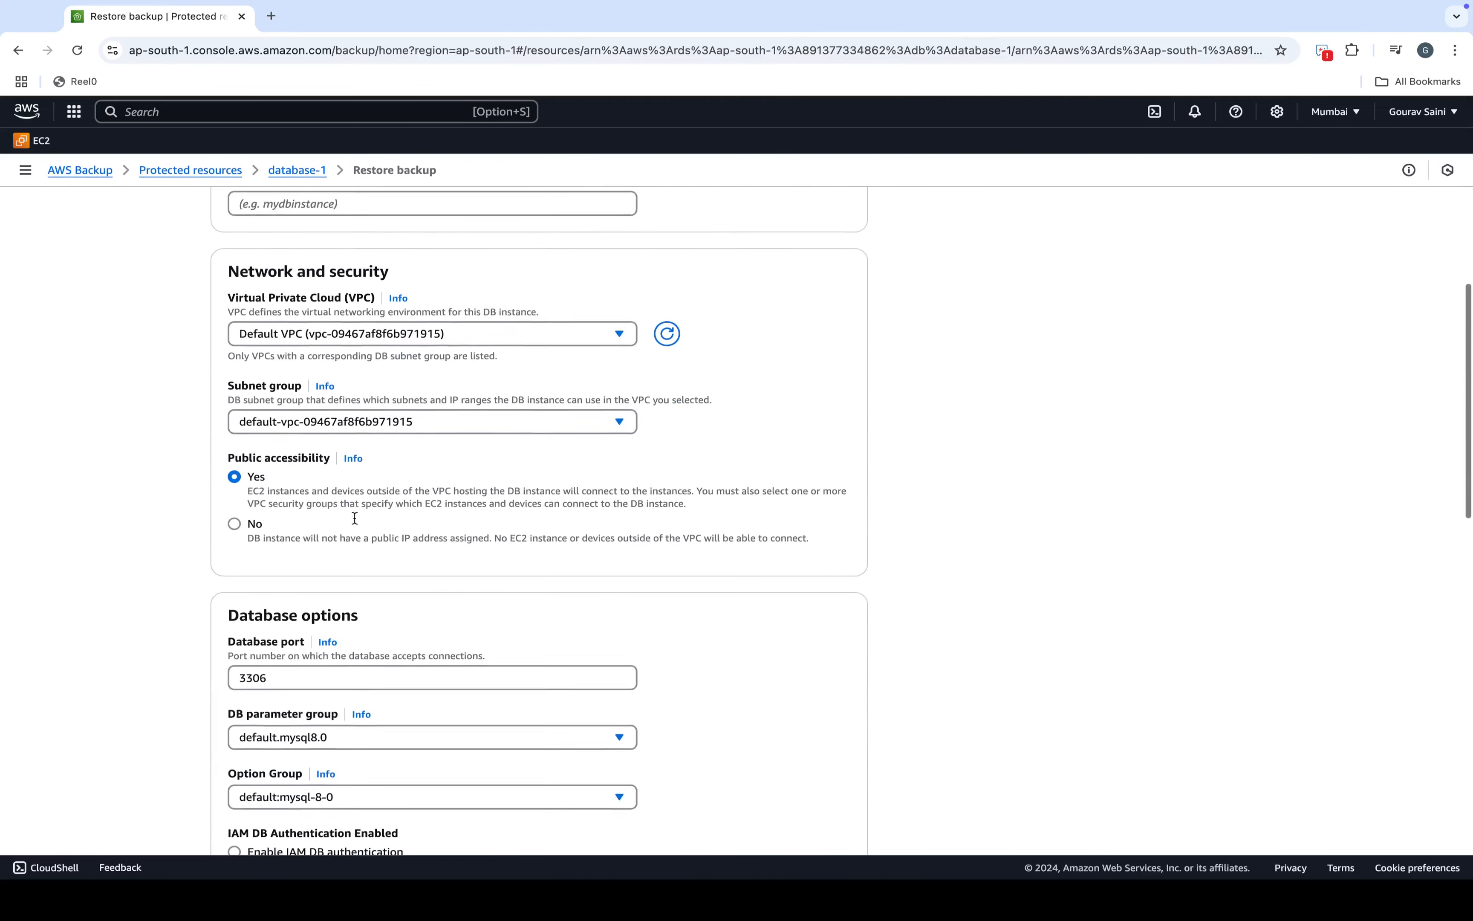
{"action": "scroll", "coordinate": [354, 518], "scroll_direction": "down", "scroll_amount": 10}
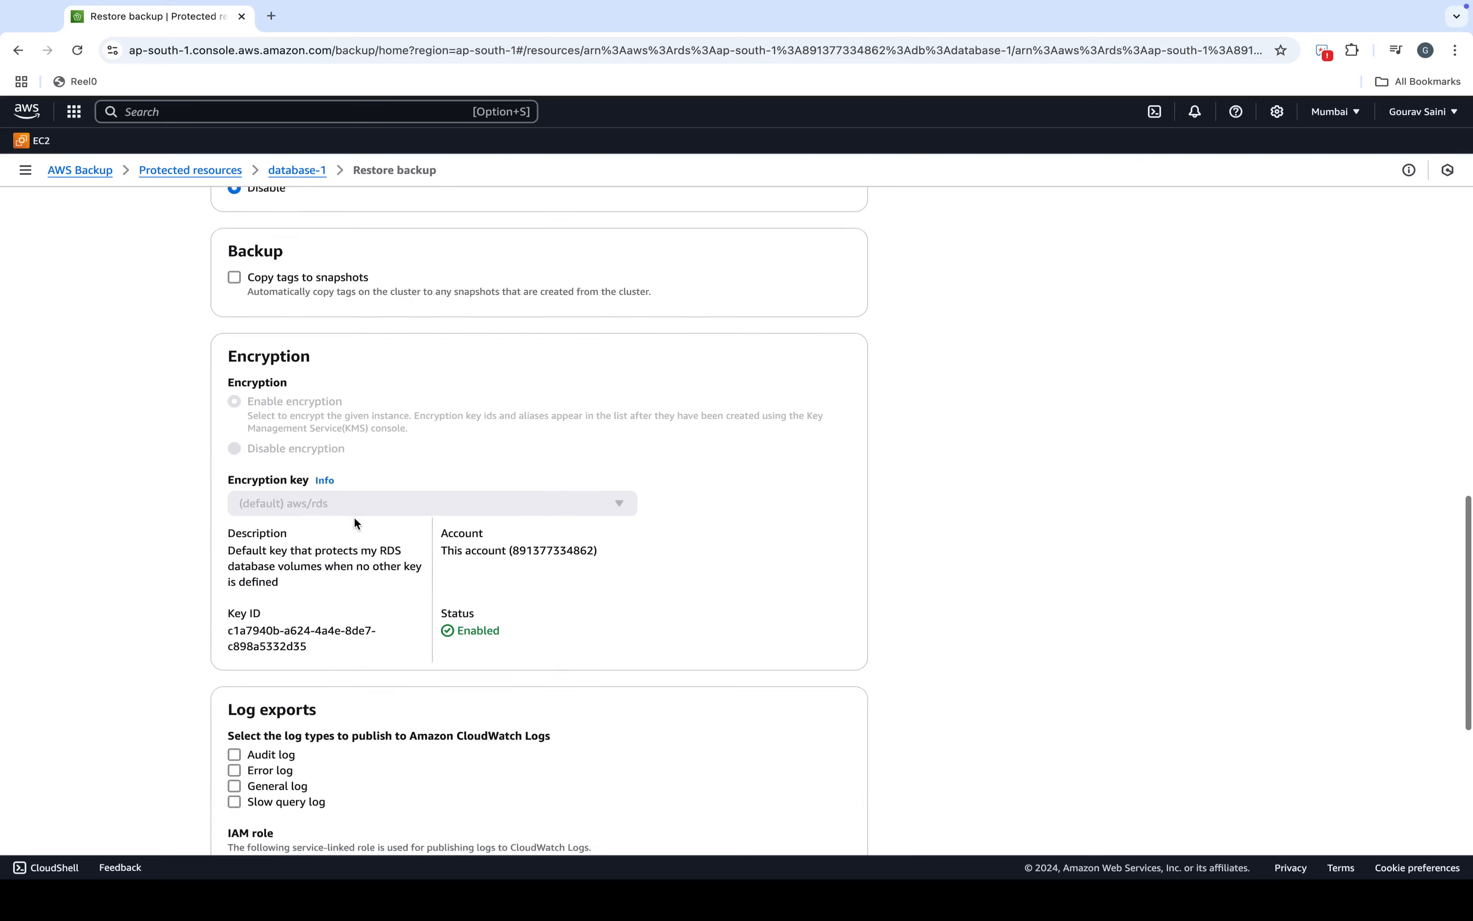
{"action": "scroll", "coordinate": [354, 519], "scroll_direction": "down", "scroll_amount": 5}
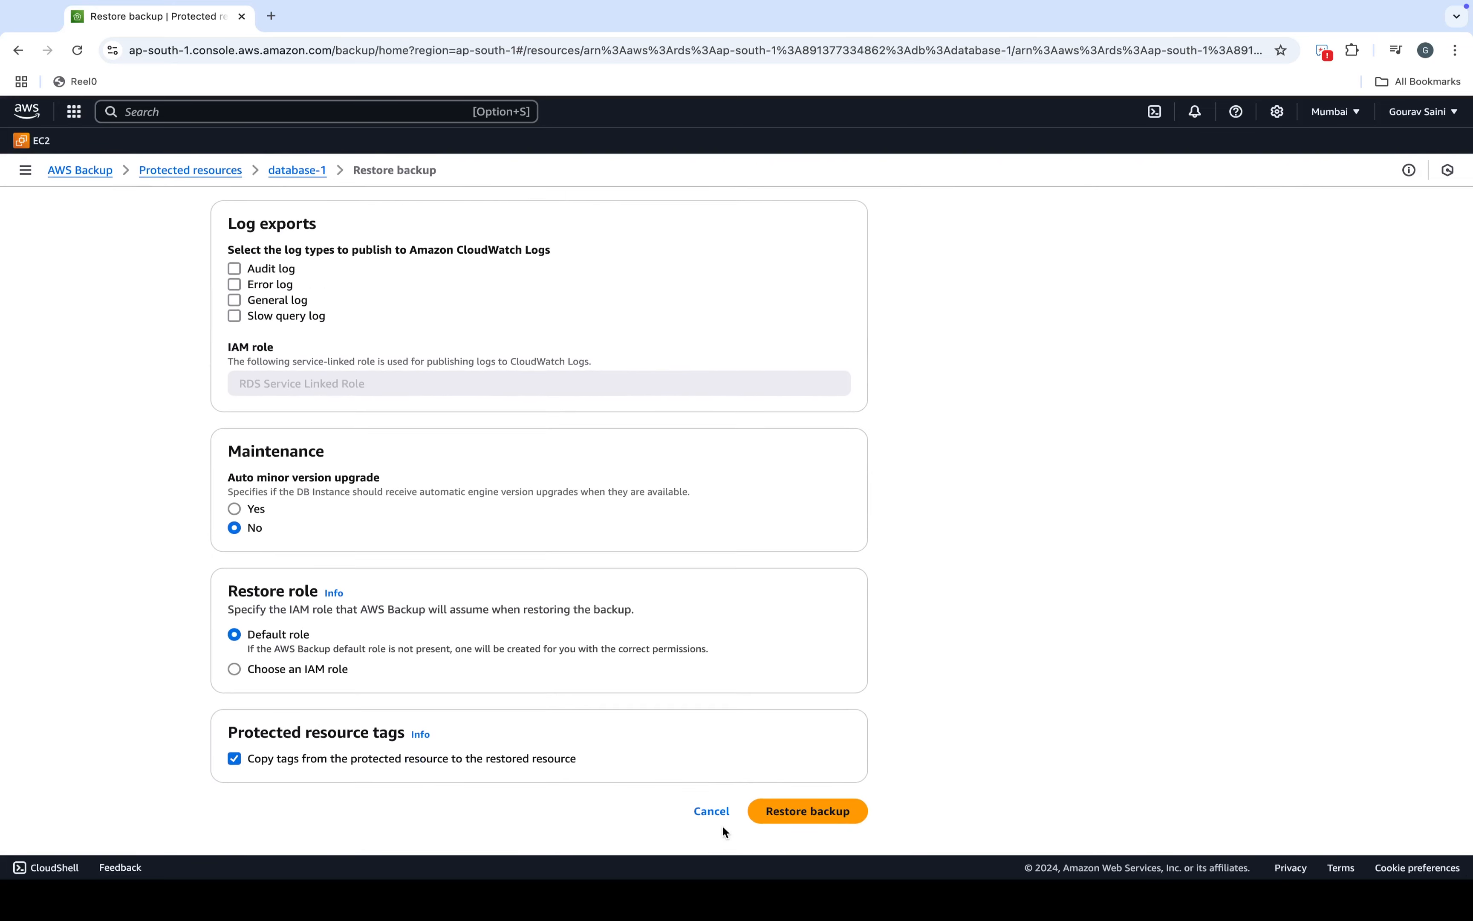
{"action": "left_click", "coordinate": [800, 816]}
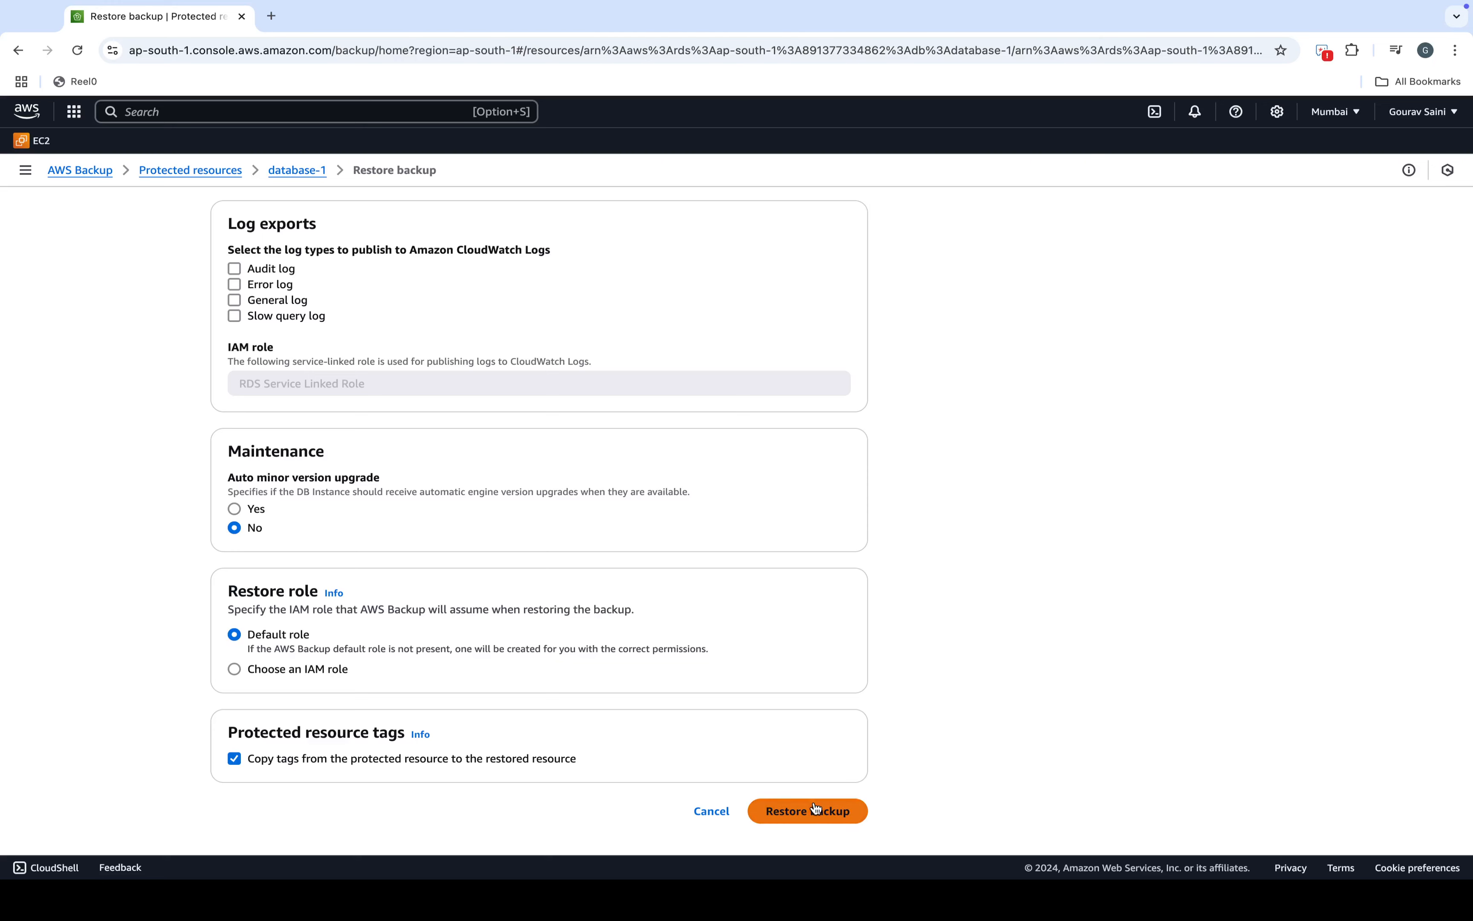
Step: Enter db as the DB instance identifier and submit the backup restore
{"action": "scroll", "coordinate": [766, 452], "scroll_direction": "up", "scroll_amount": 8}
{"action": "scroll", "coordinate": [768, 458], "scroll_direction": "up", "scroll_amount": 15}
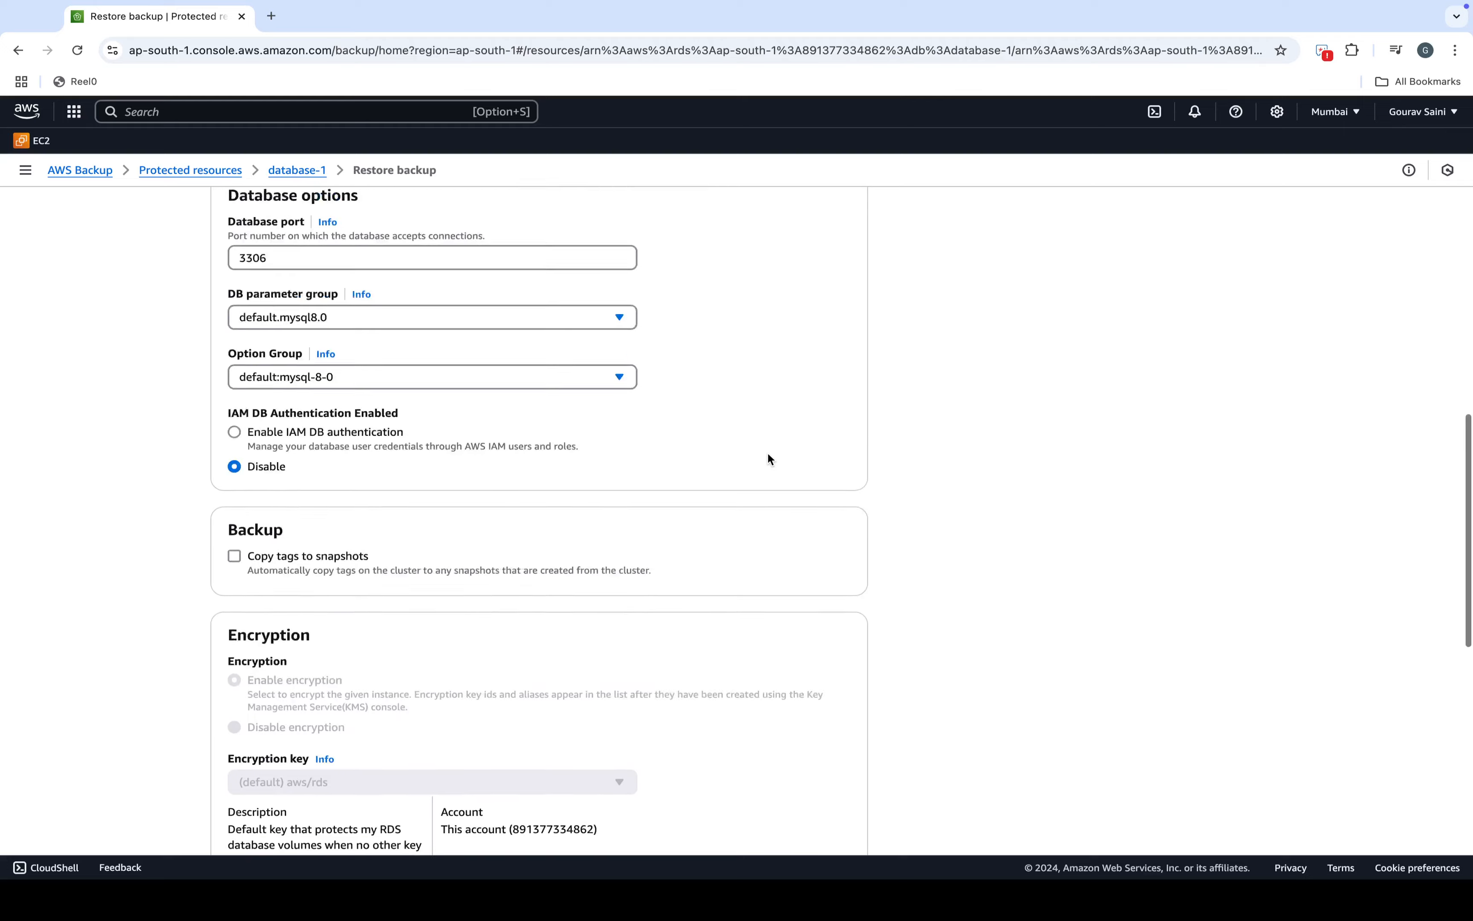
{"action": "left_click", "coordinate": [538, 472]}
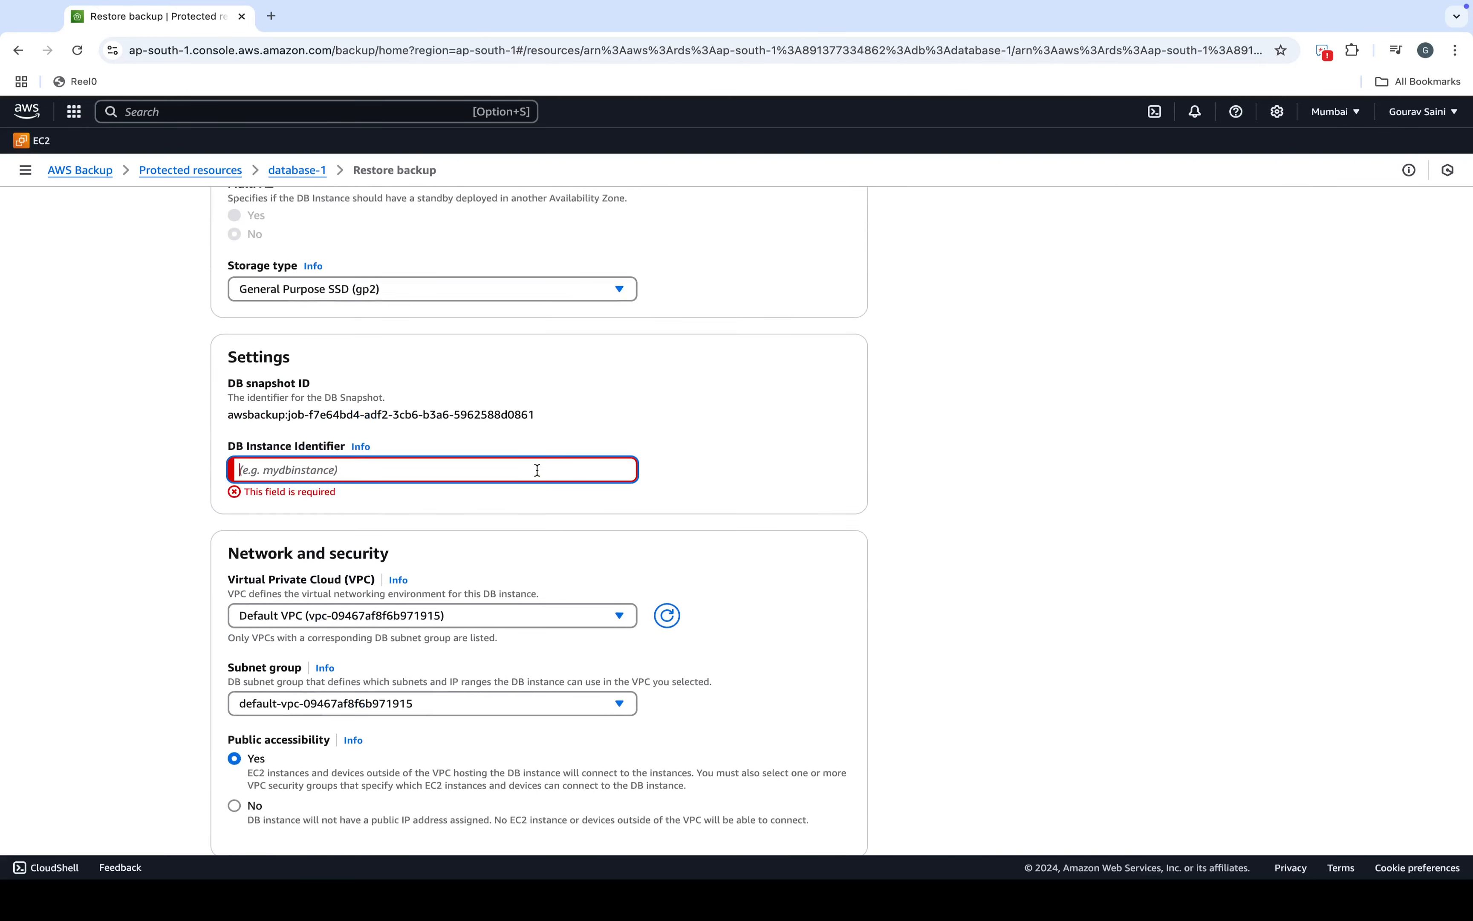
{"action": "type", "text": "db"}
{"action": "scroll", "coordinate": [580, 544], "scroll_direction": "down", "scroll_amount": 20}
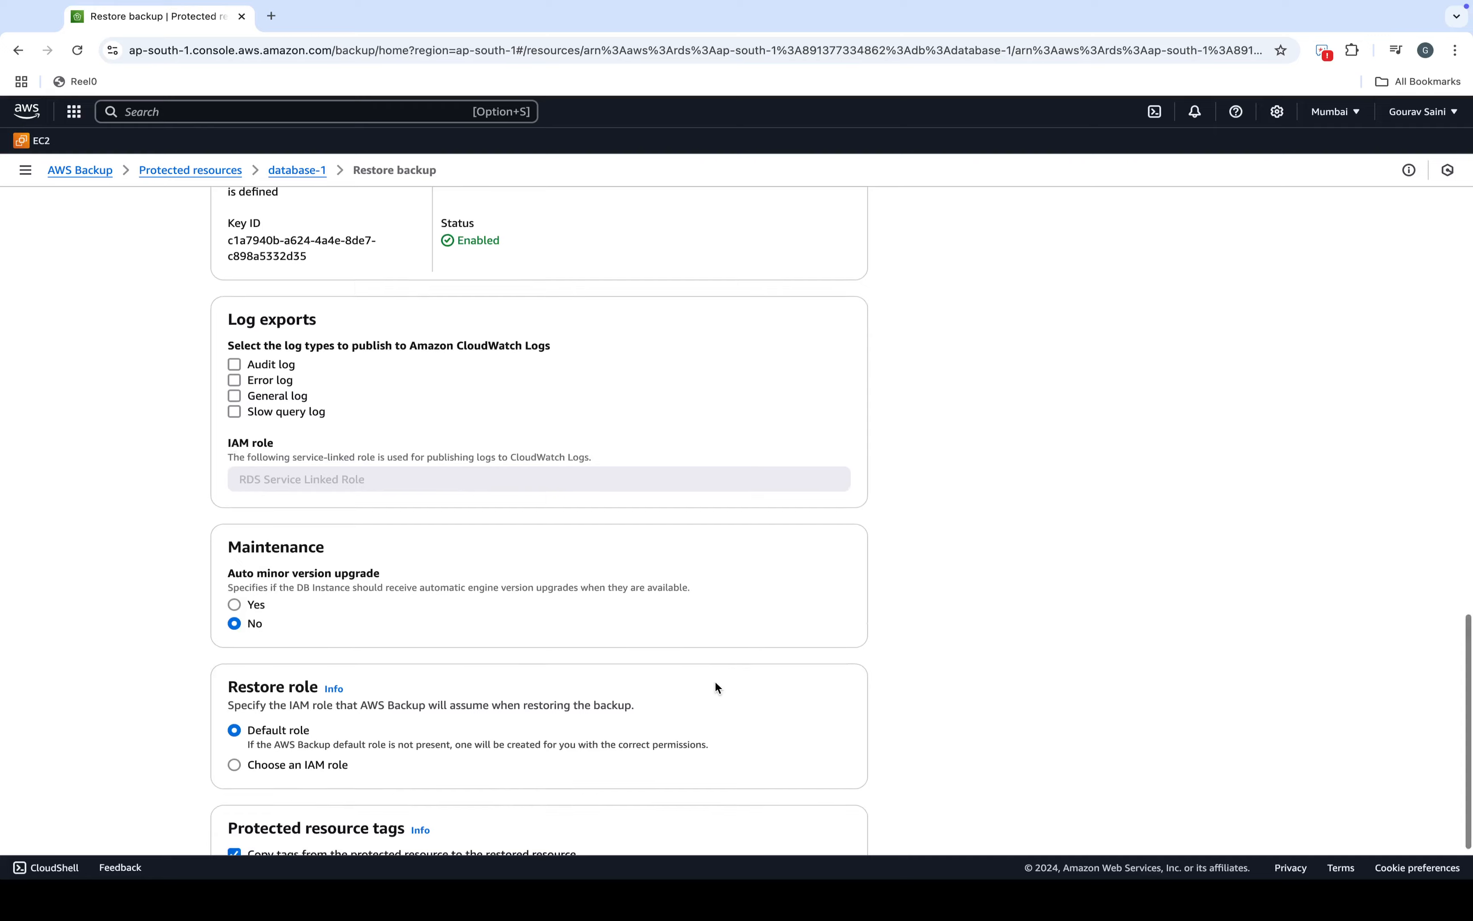
{"action": "left_click", "coordinate": [811, 813]}
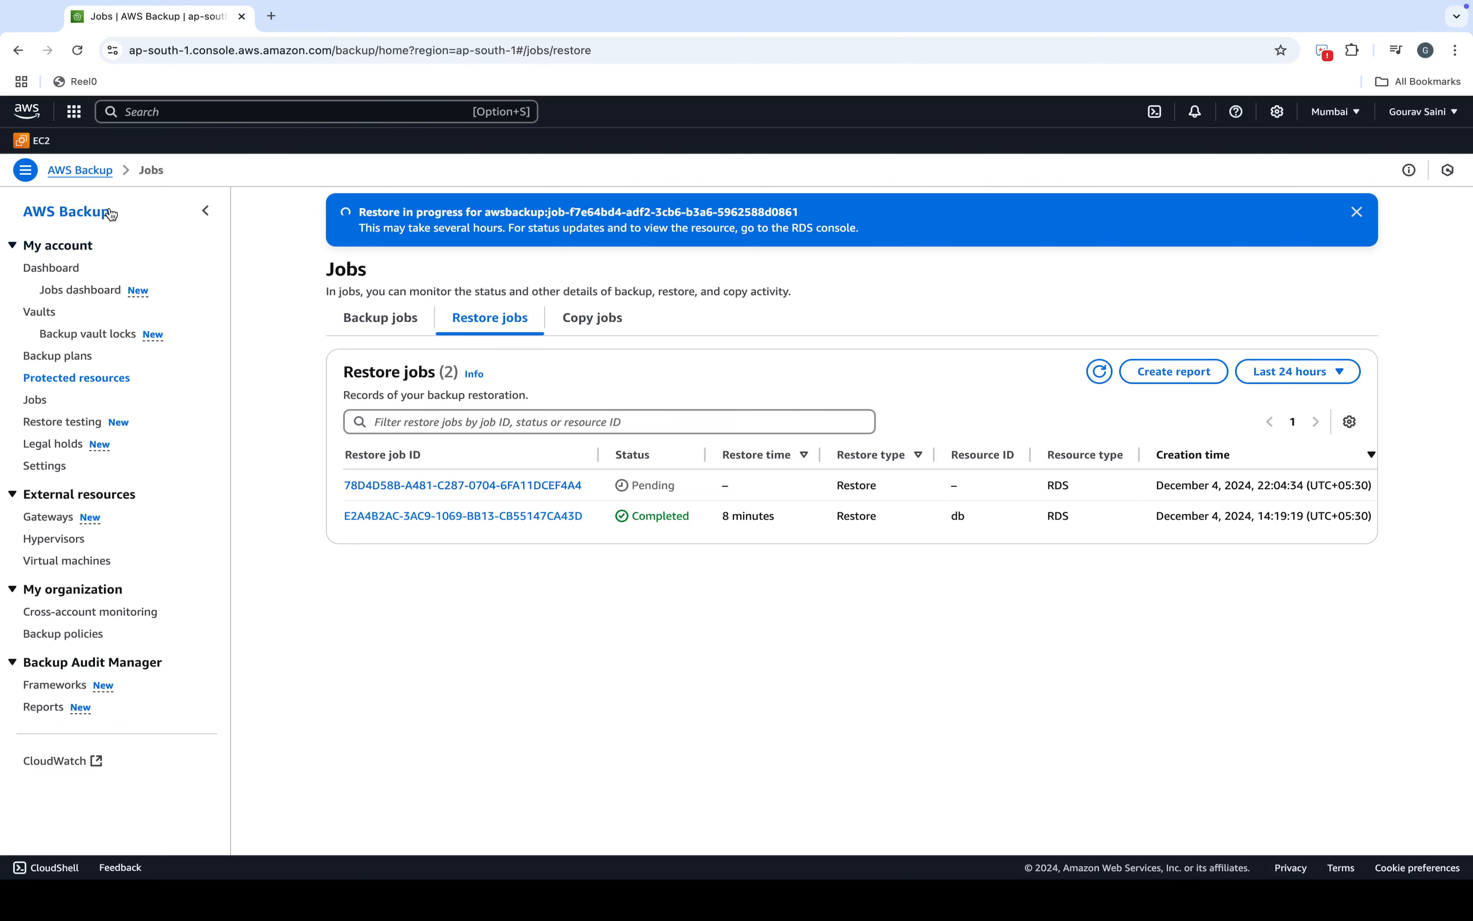
Step: Search for the RDS service again and open its databases list to check on the restored instance
{"action": "left_click", "coordinate": [212, 114]}
{"action": "type", "text": "db"}
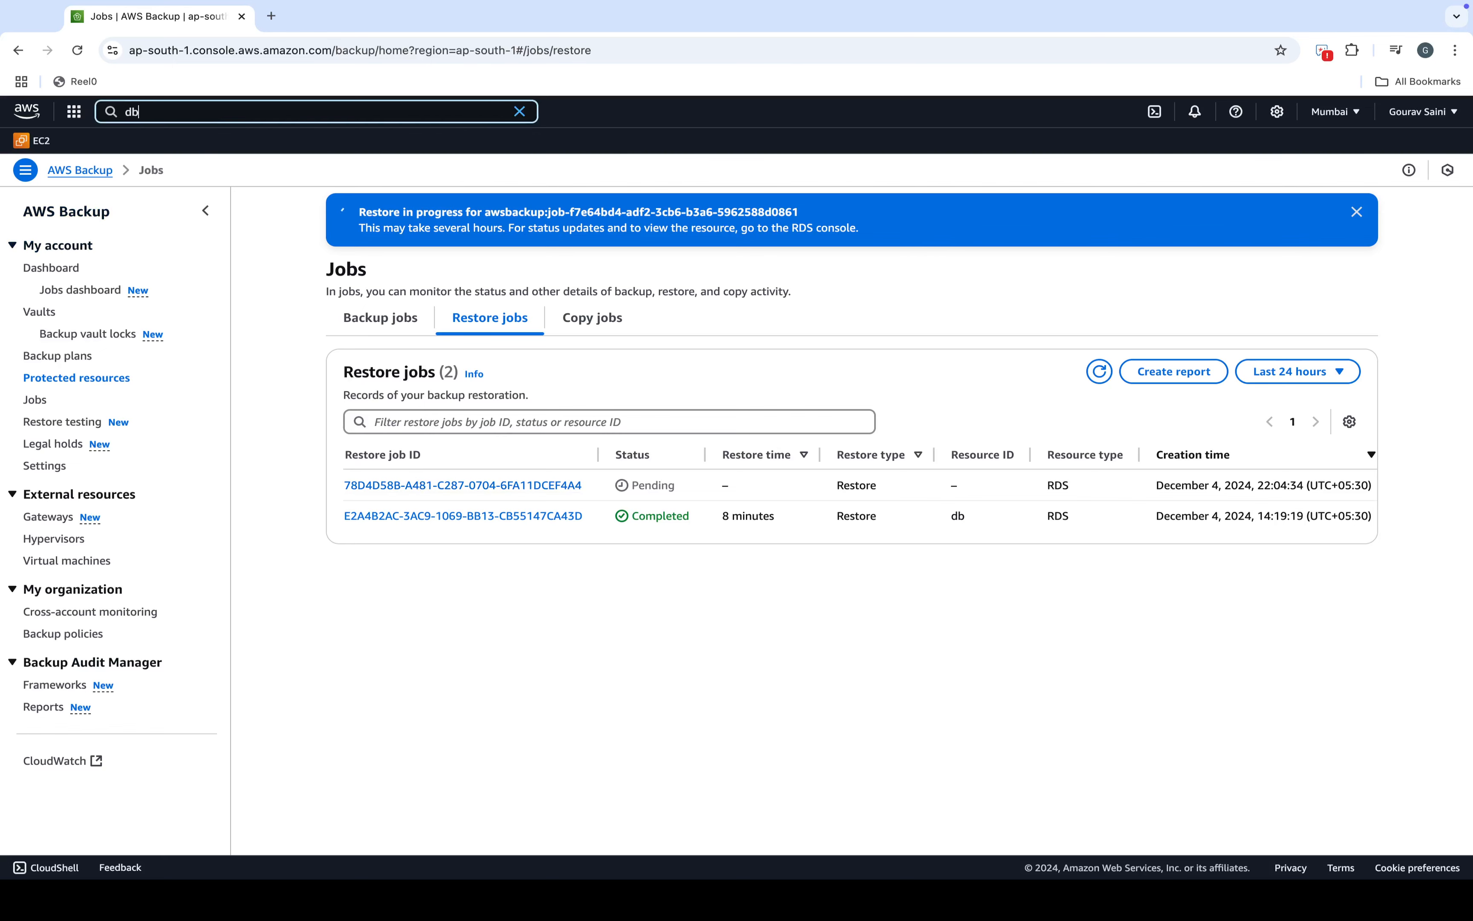
{"action": "key", "text": "BackSpace"}
{"action": "key", "text": "BackSpace"}
{"action": "type", "text": "rds"}
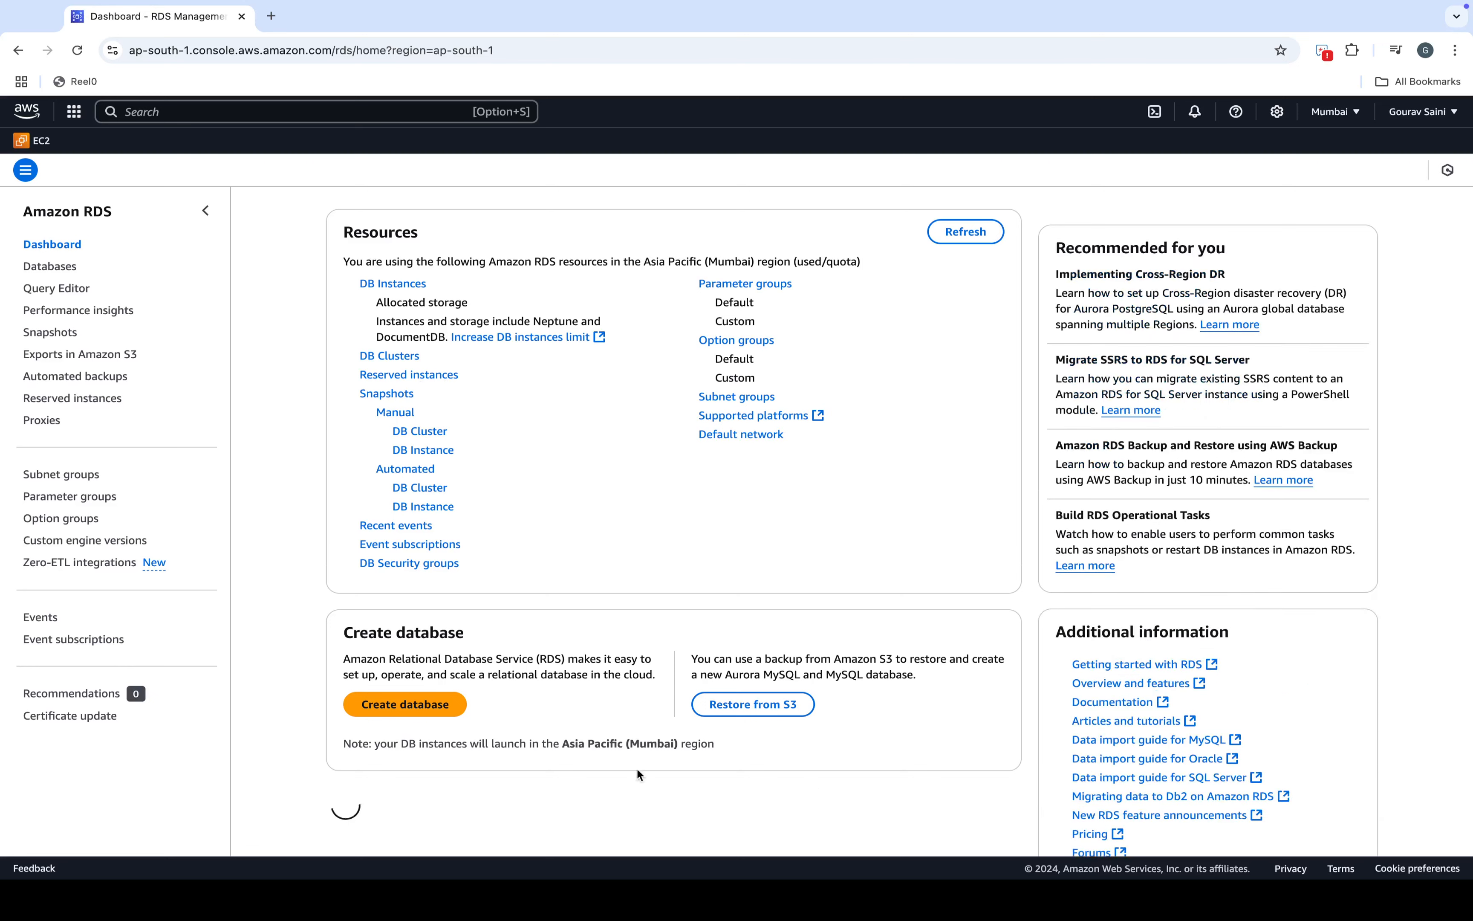
{"action": "left_click", "coordinate": [456, 286]}
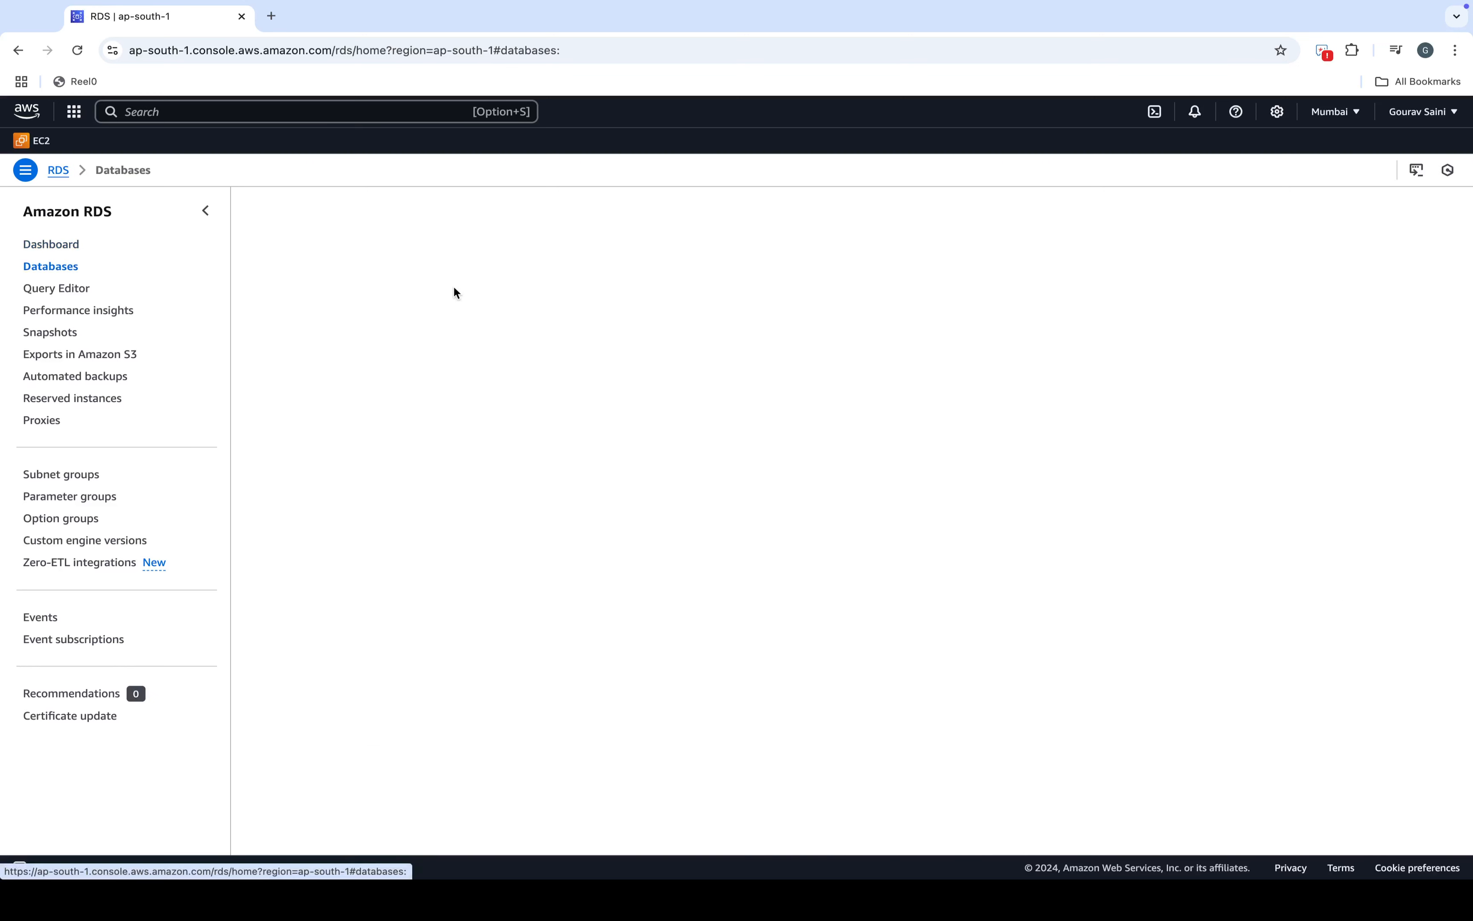